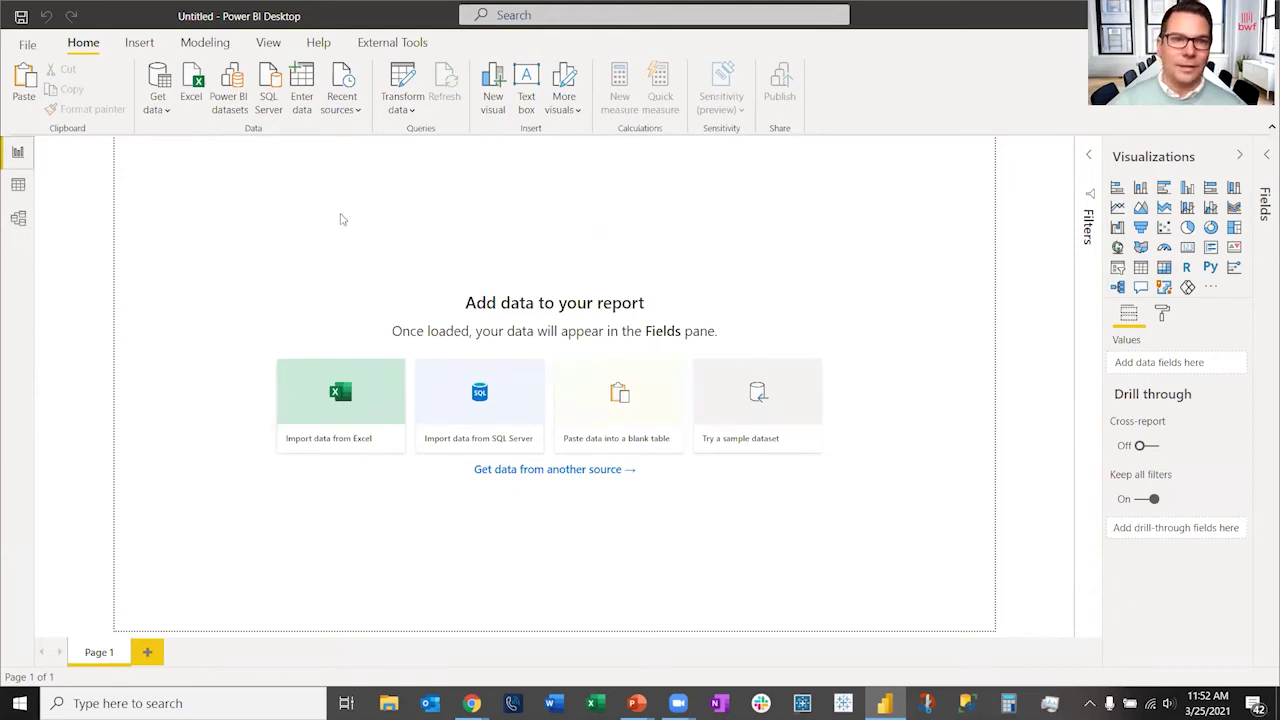
Step: Find Webinar Sample Data.xlsx in Documents > Presentations and open it in Excel
click(338, 390)
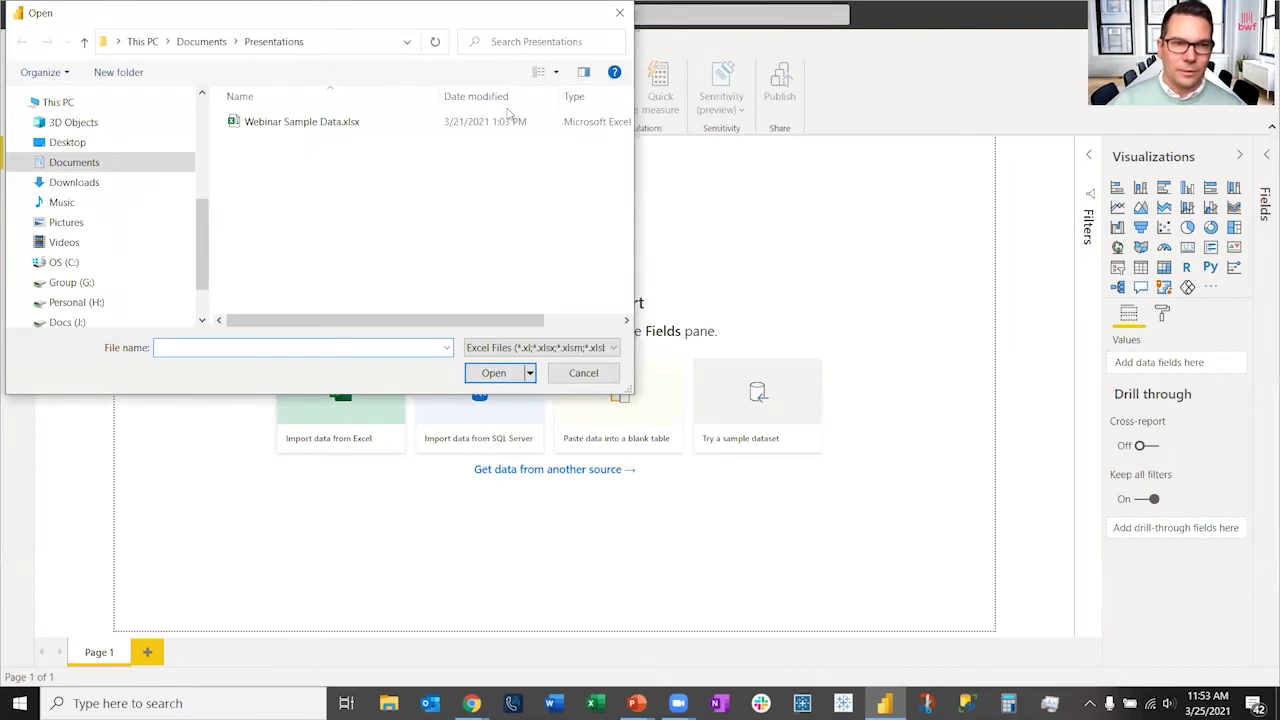
click(364, 128)
right_click(364, 128)
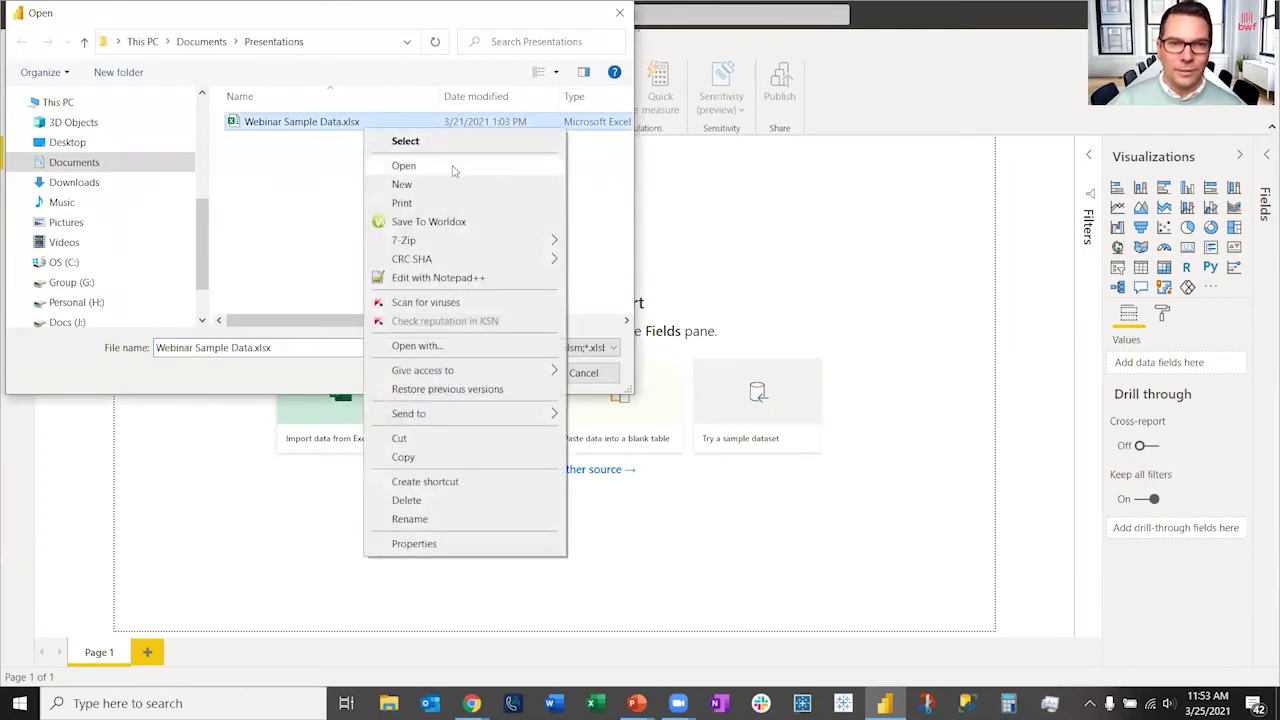
click(457, 165)
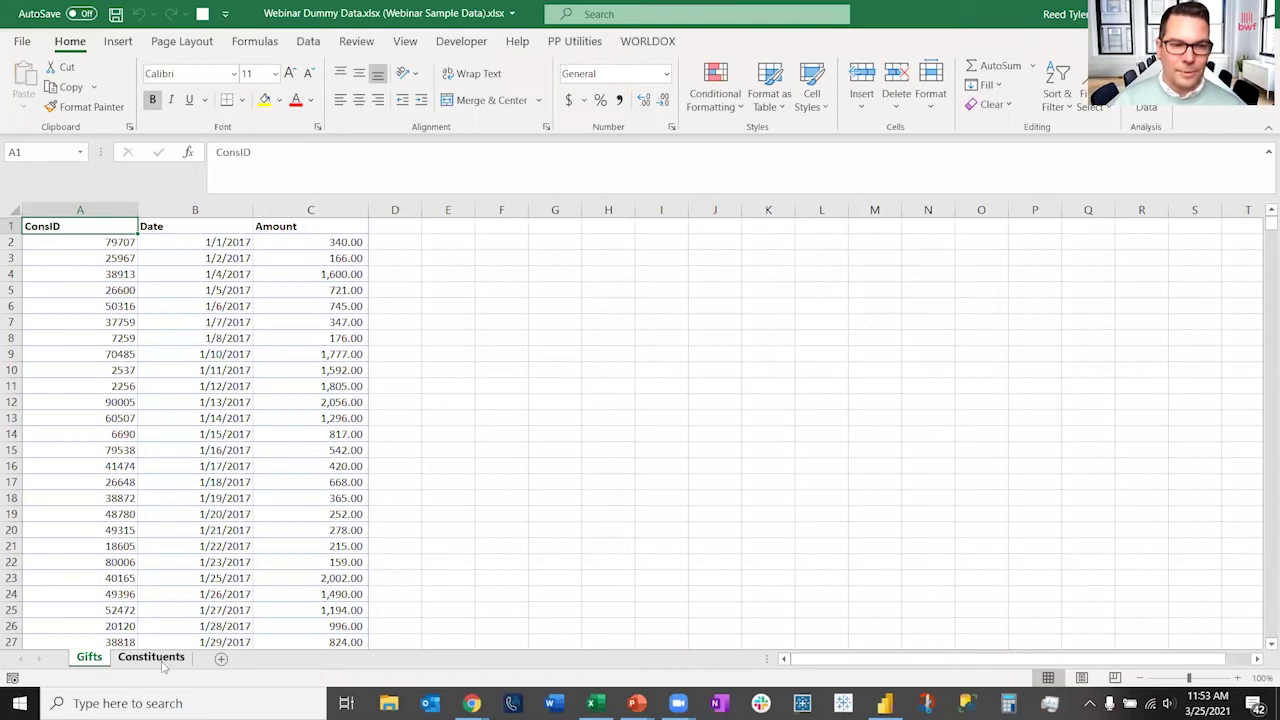
Step: Look over the Constituents and Gifts sheets, then return to Power BI Desktop
click(126, 662)
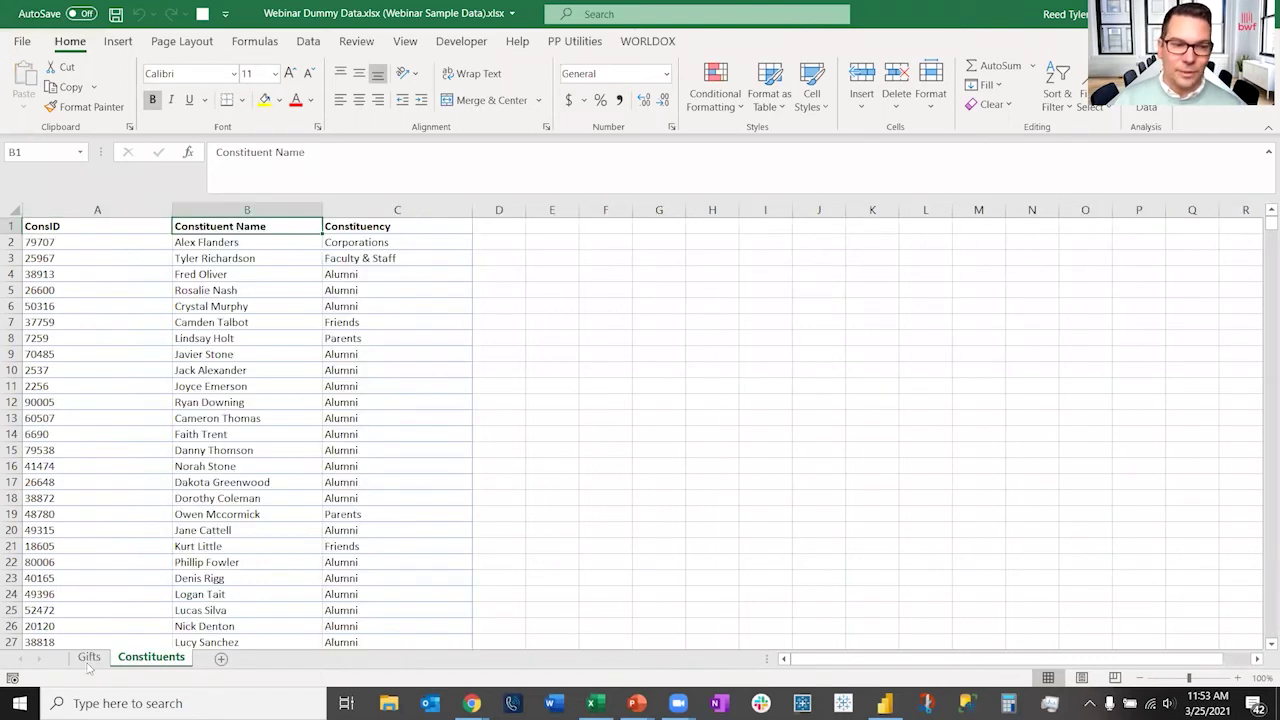
click(88, 661)
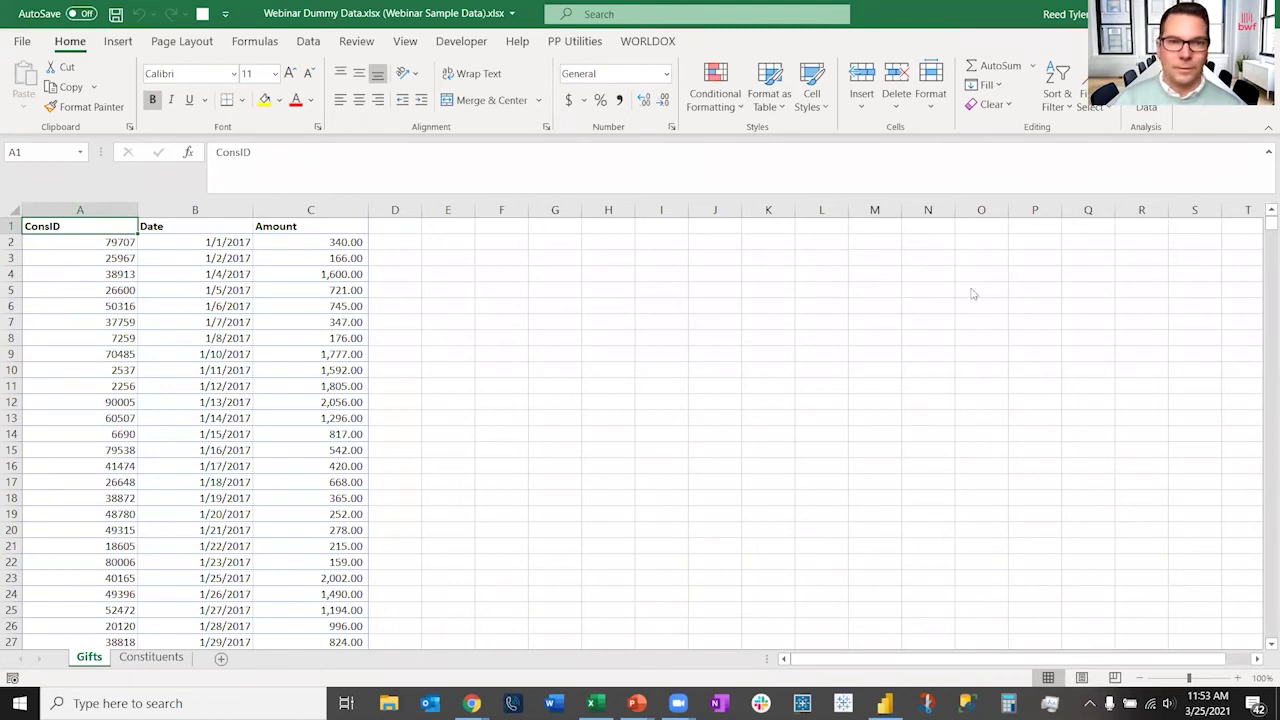
key(alt+Tab)
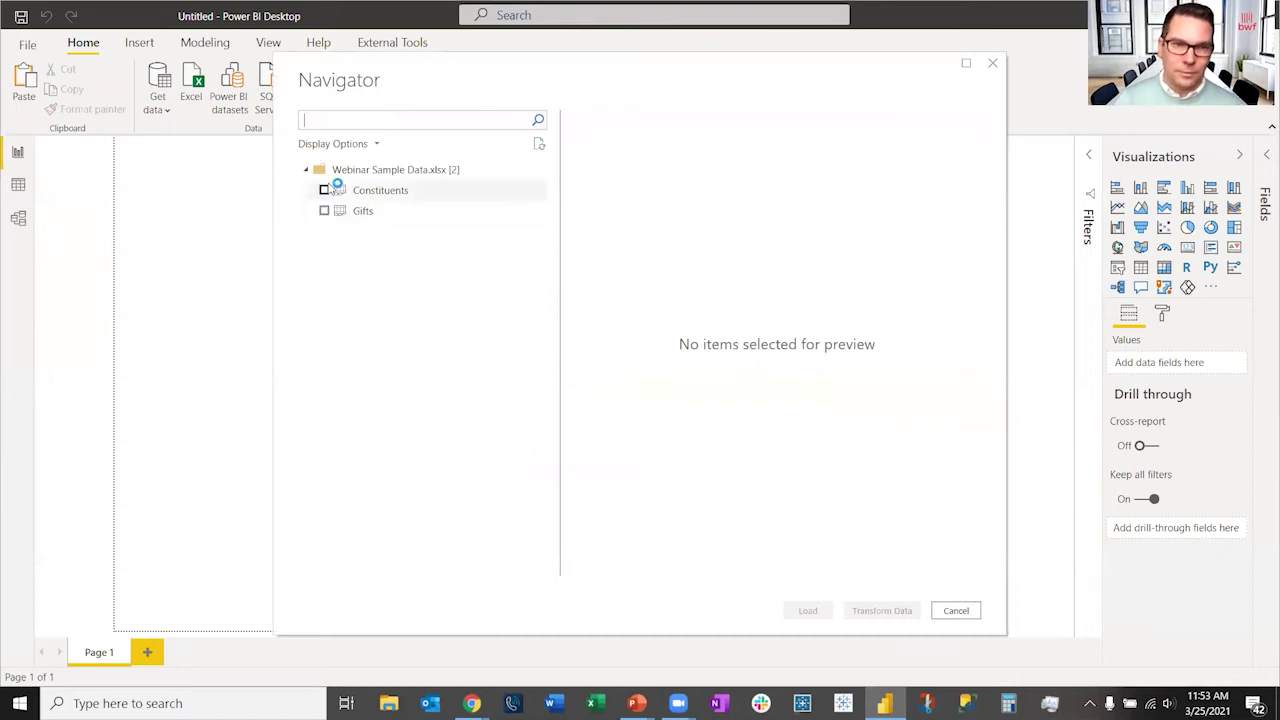
Step: Load the Constituents and Gifts tables from the workbook
click(325, 190)
click(325, 210)
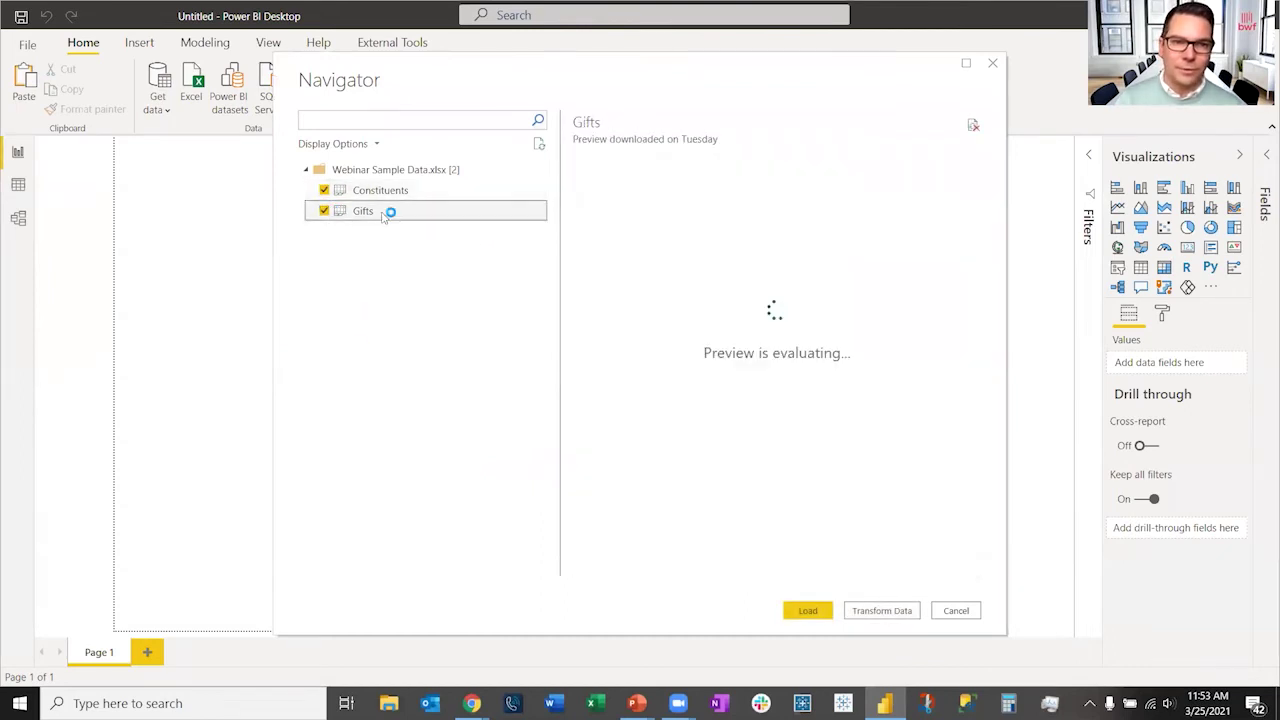
click(806, 611)
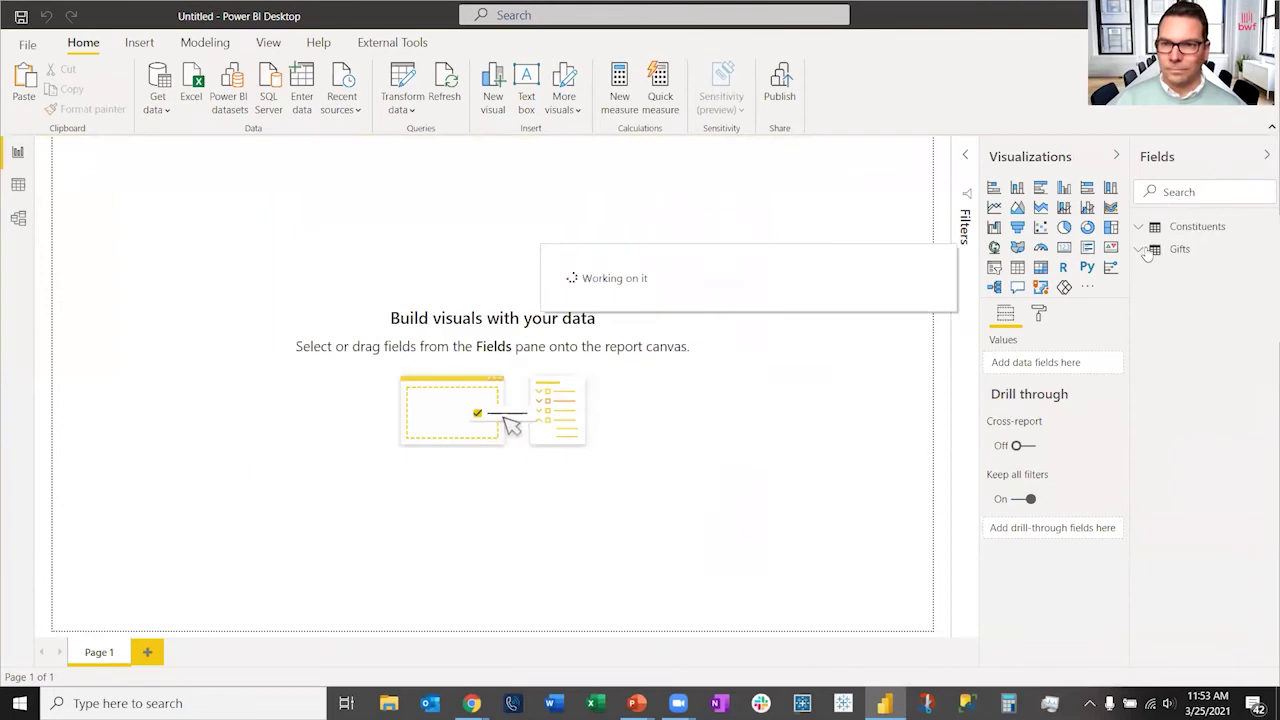
Step: Expand both tables' field lists and switch to the model diagram
click(1139, 228)
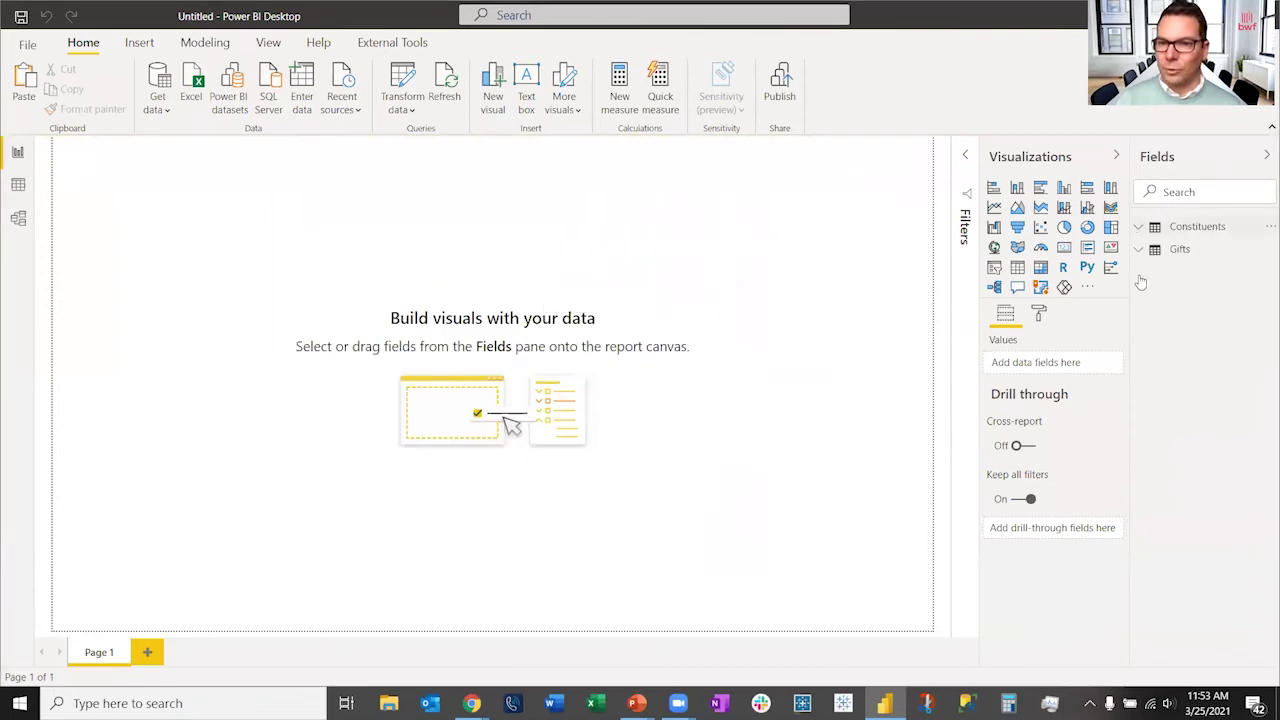
click(1140, 315)
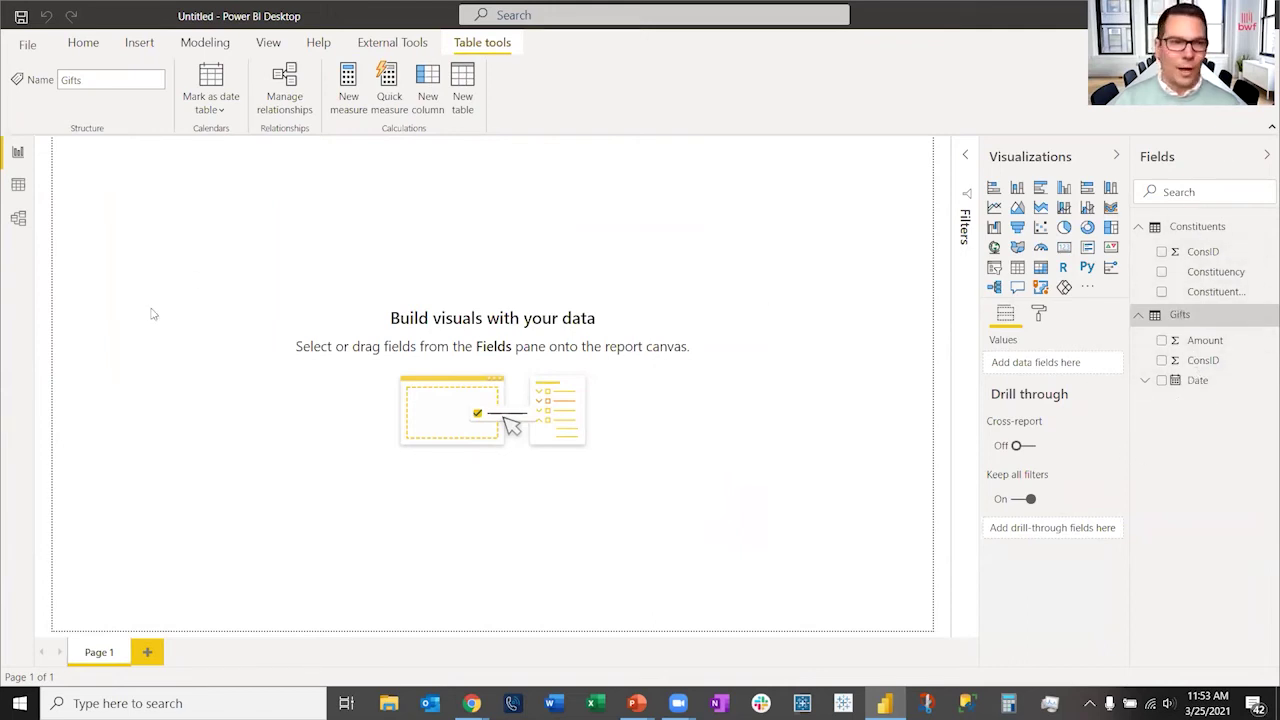
click(18, 219)
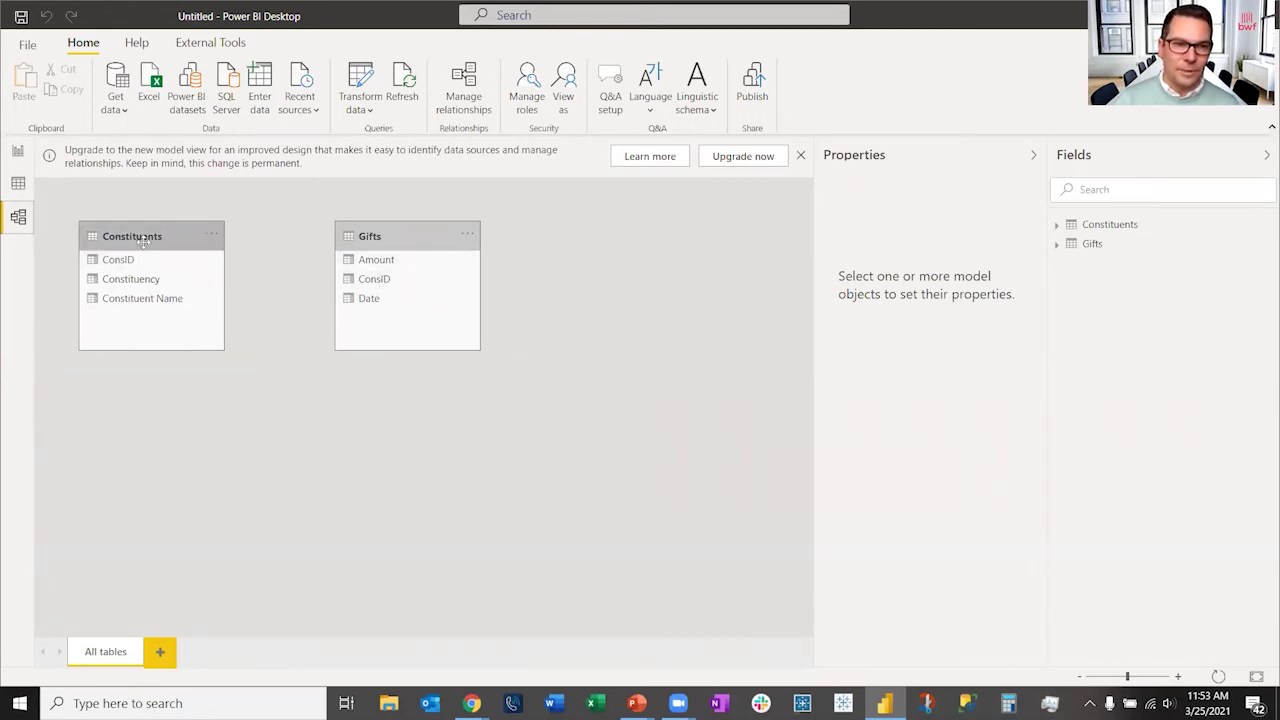
Step: Relate Constituents to Gifts on ConsID and go back to the report page
drag(148, 263, 414, 282)
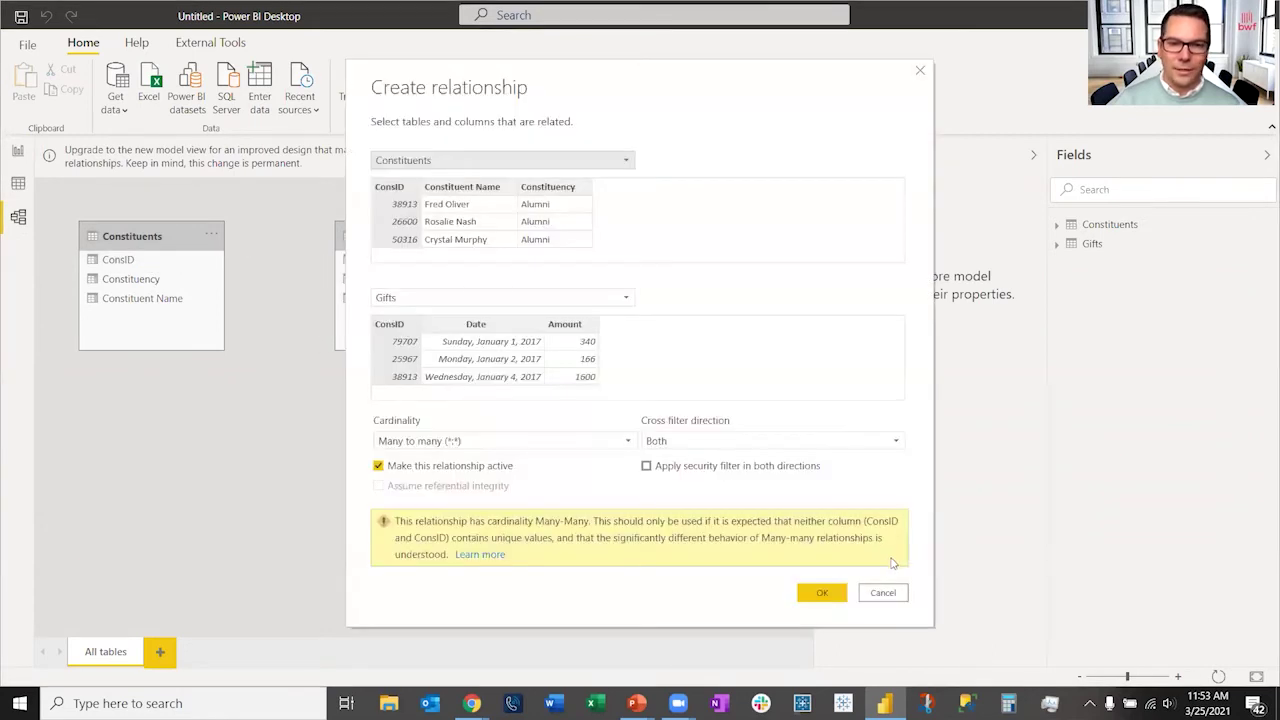
click(820, 591)
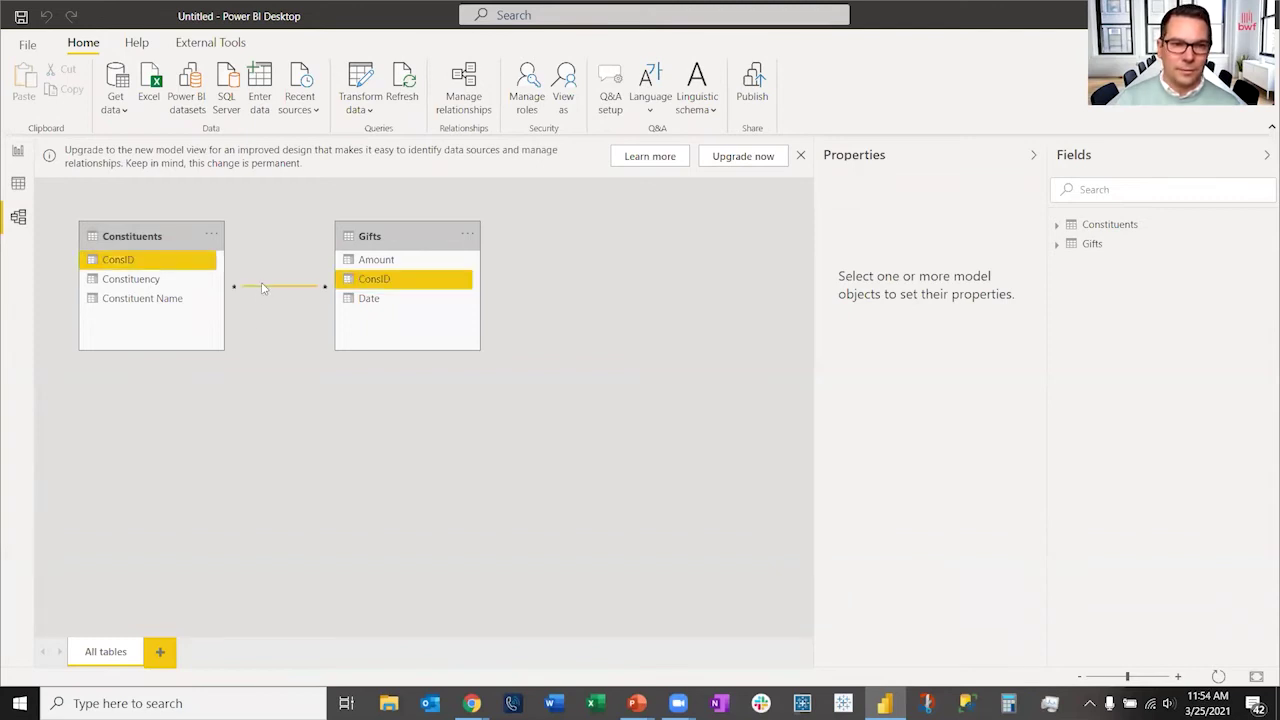
click(18, 151)
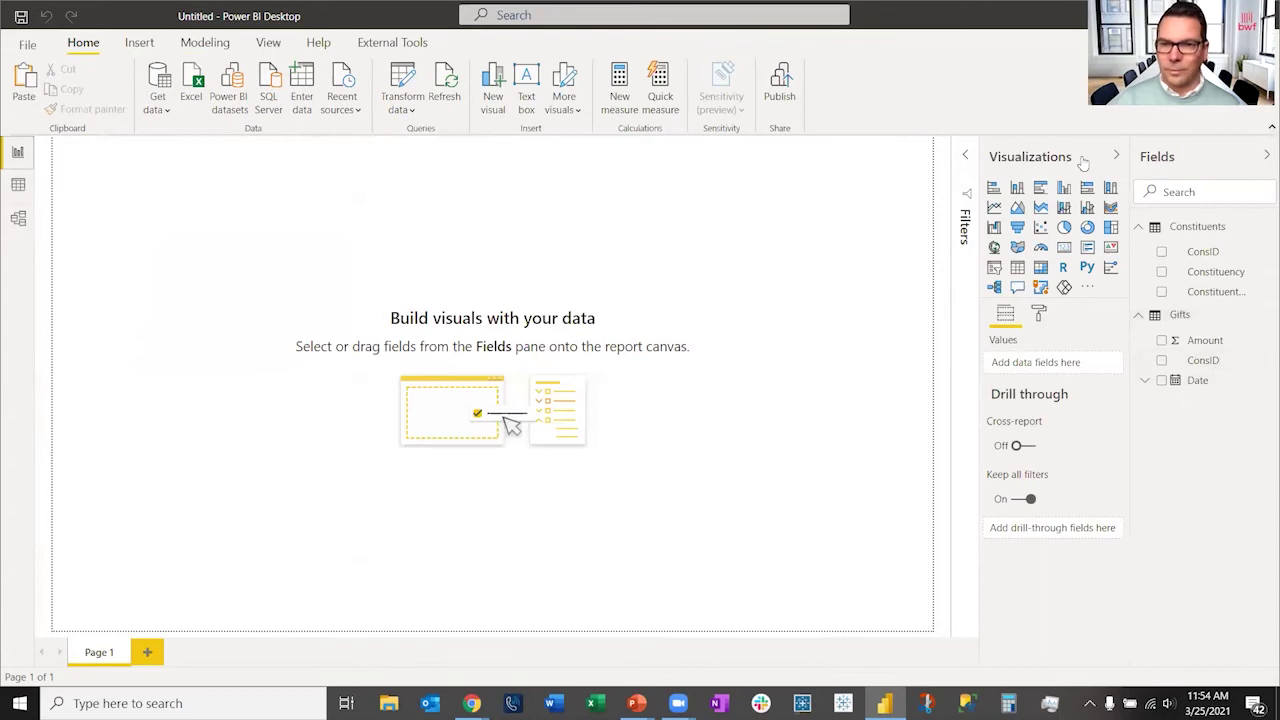
Step: Add a large line chart plotting Amount over Date
click(994, 207)
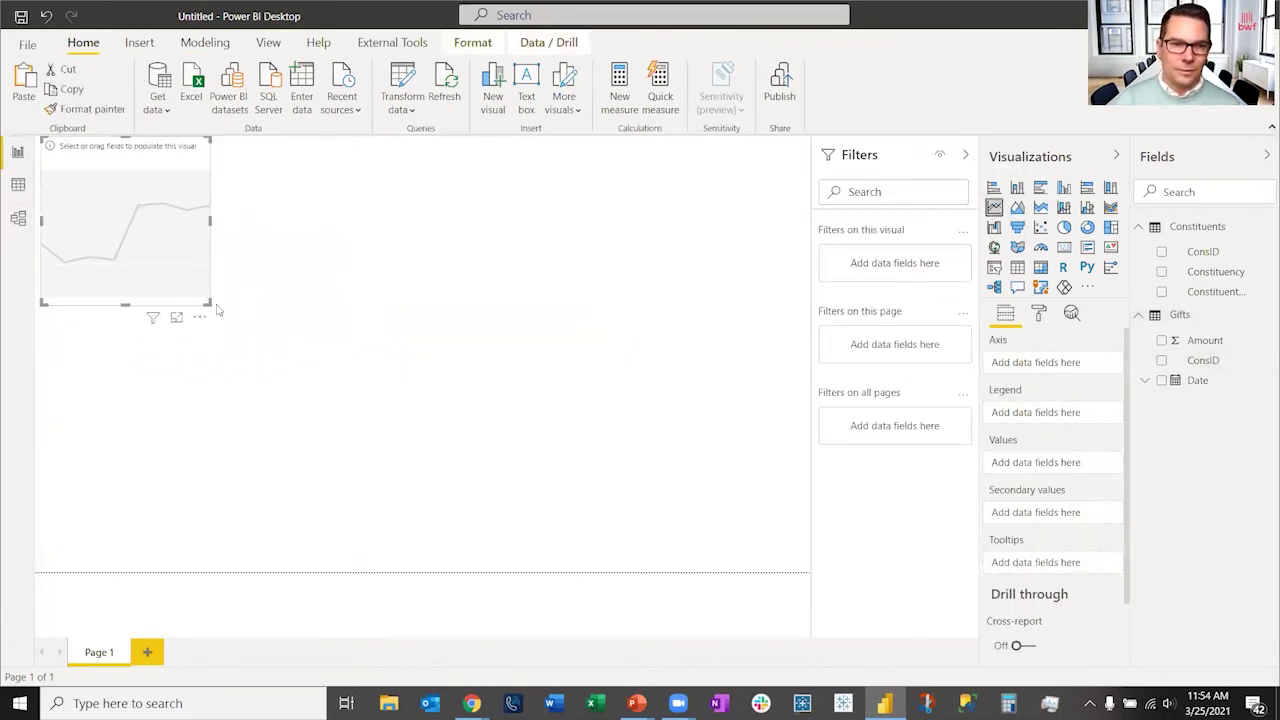
drag(205, 299, 600, 434)
drag(567, 188, 576, 326)
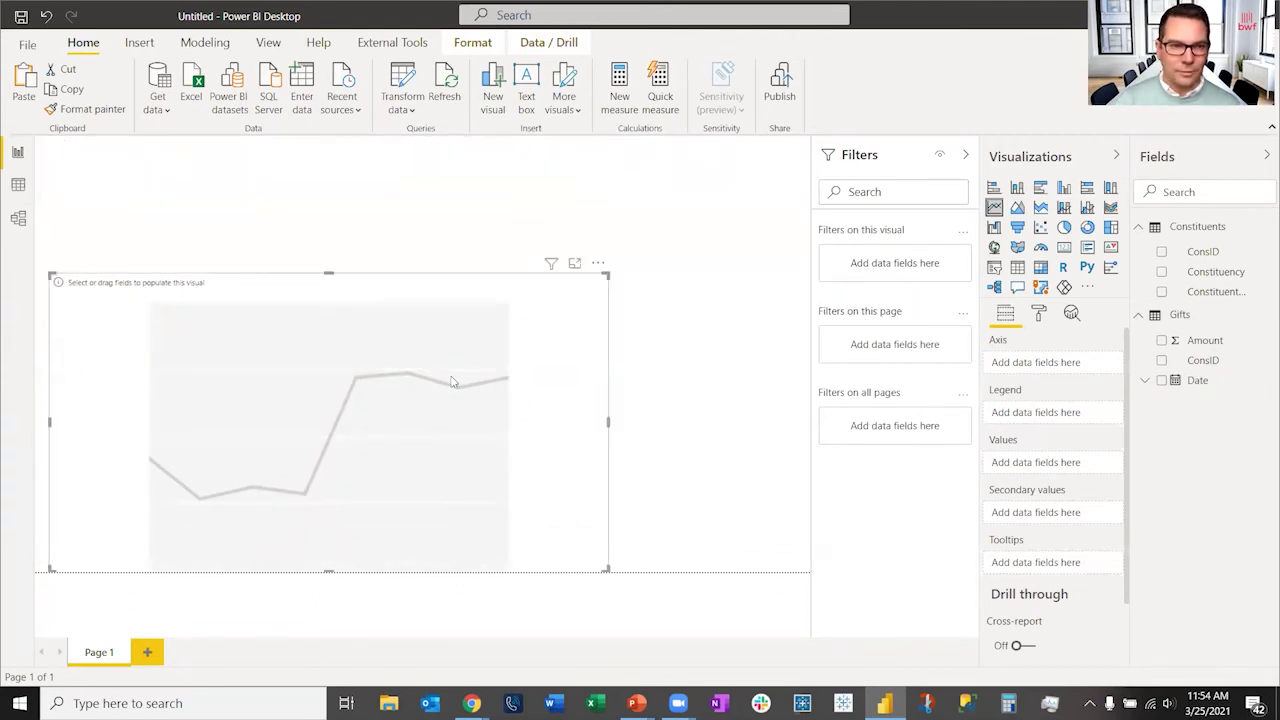
click(1161, 381)
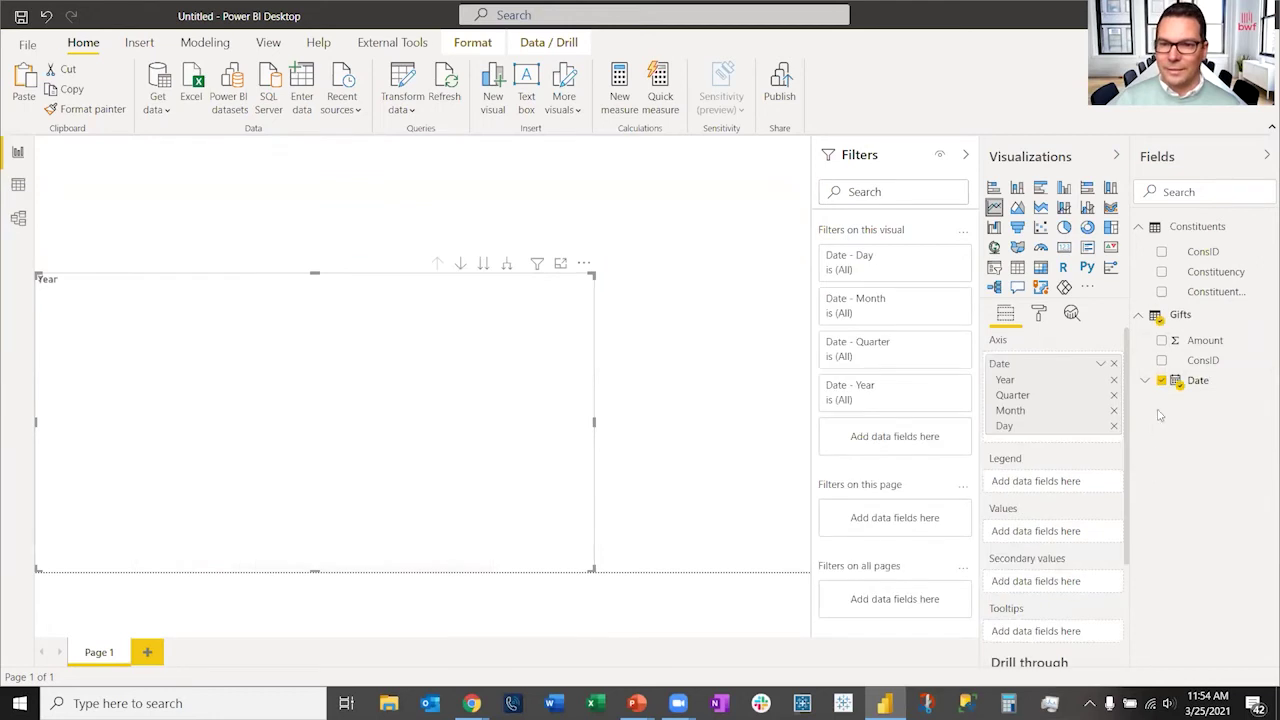
click(1161, 341)
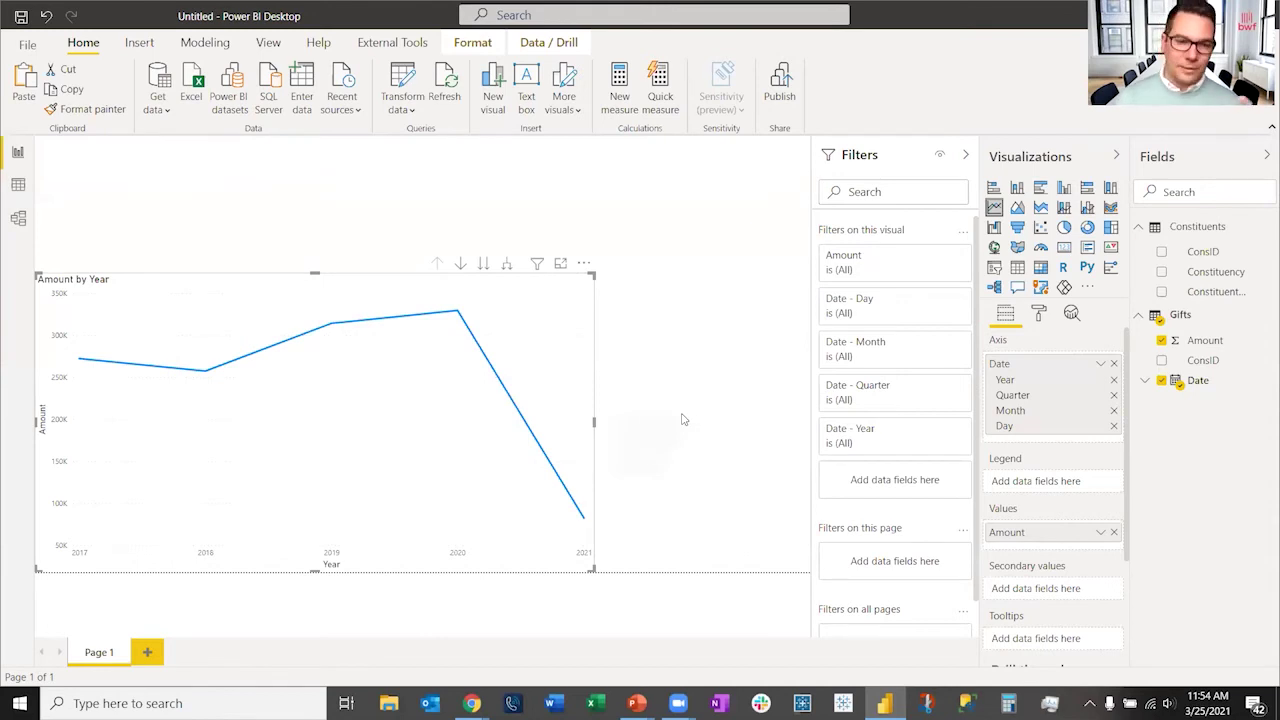
Step: Drill the chart's Date axis down from Year to Quarter and Month
click(1147, 381)
click(1146, 380)
click(1151, 400)
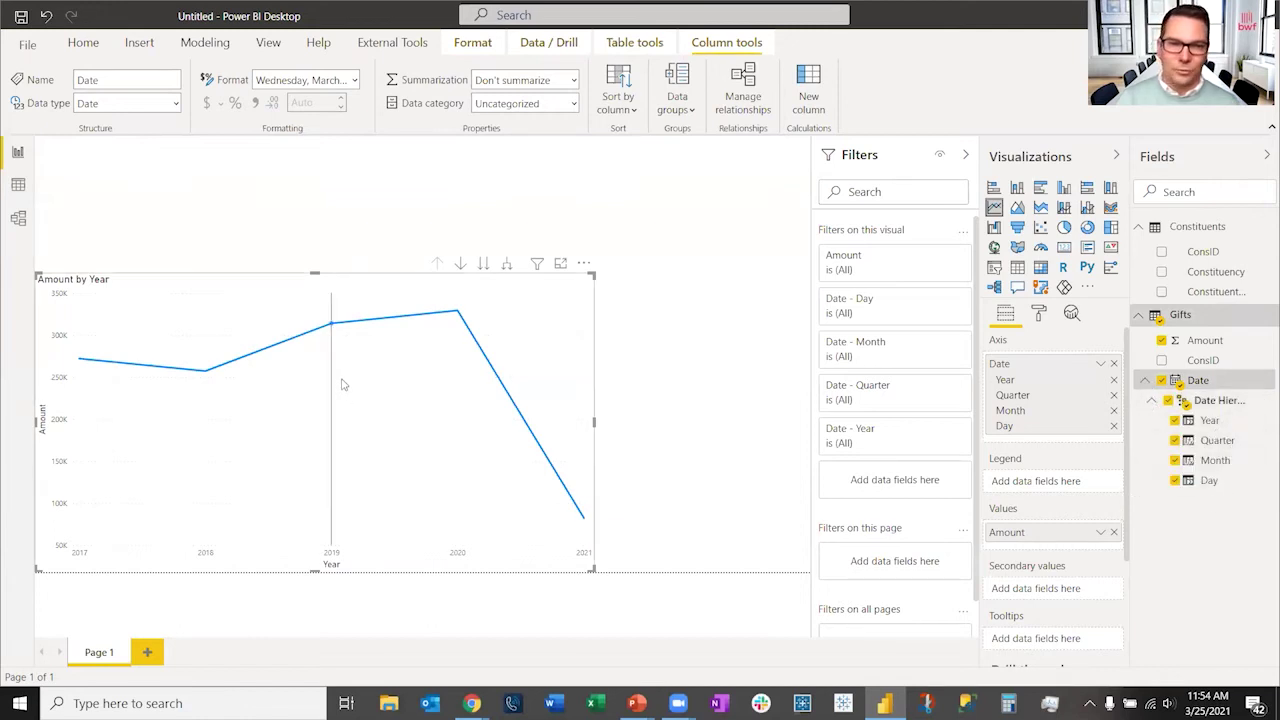
click(507, 264)
click(507, 264)
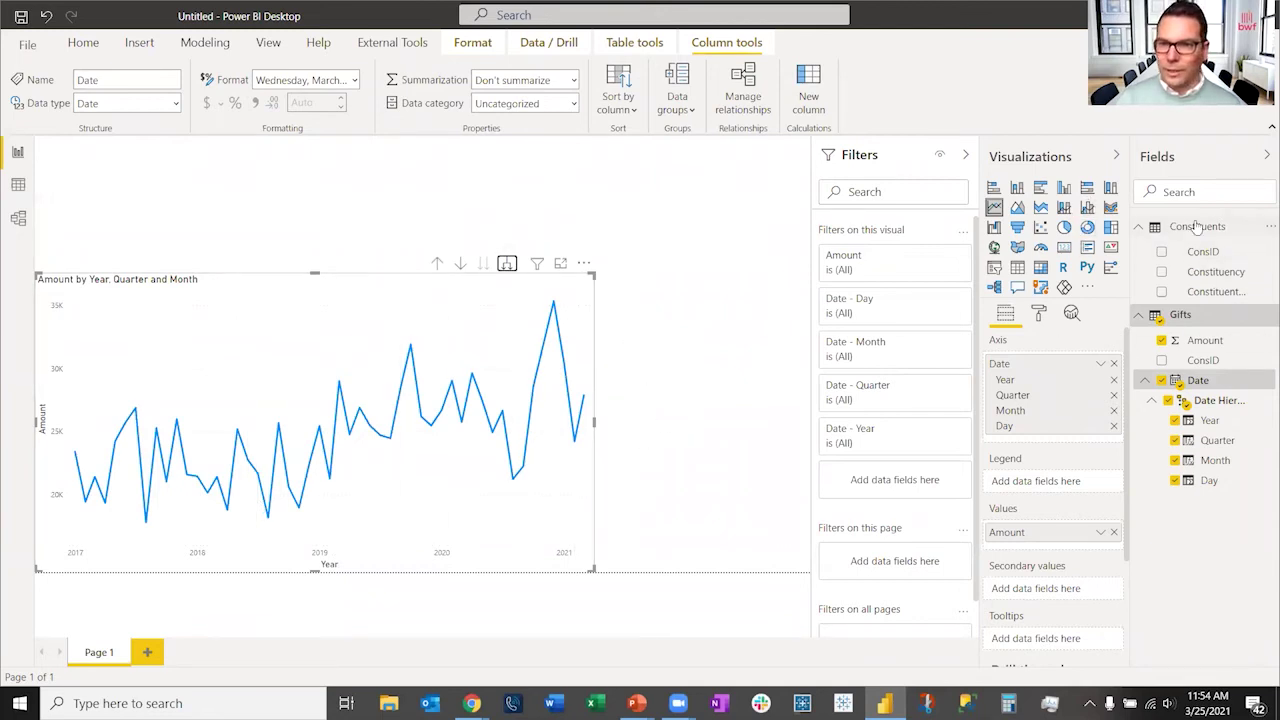
click(1071, 313)
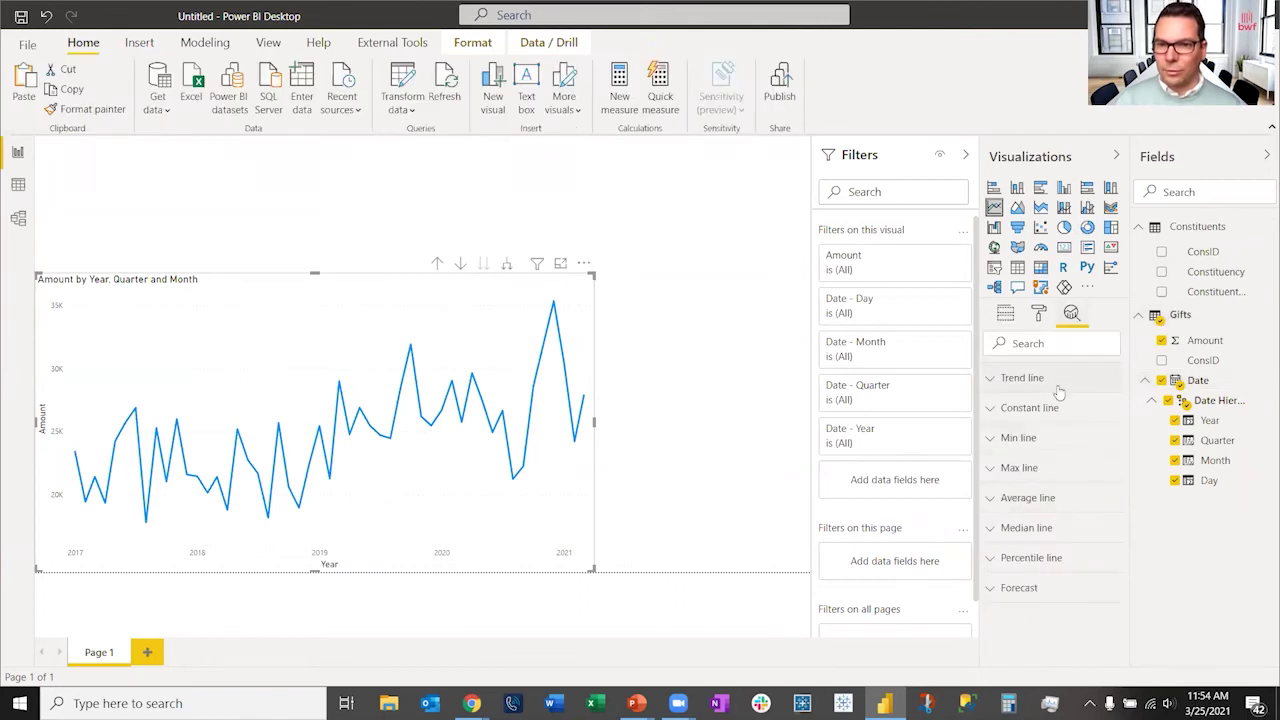
click(1057, 384)
click(1027, 413)
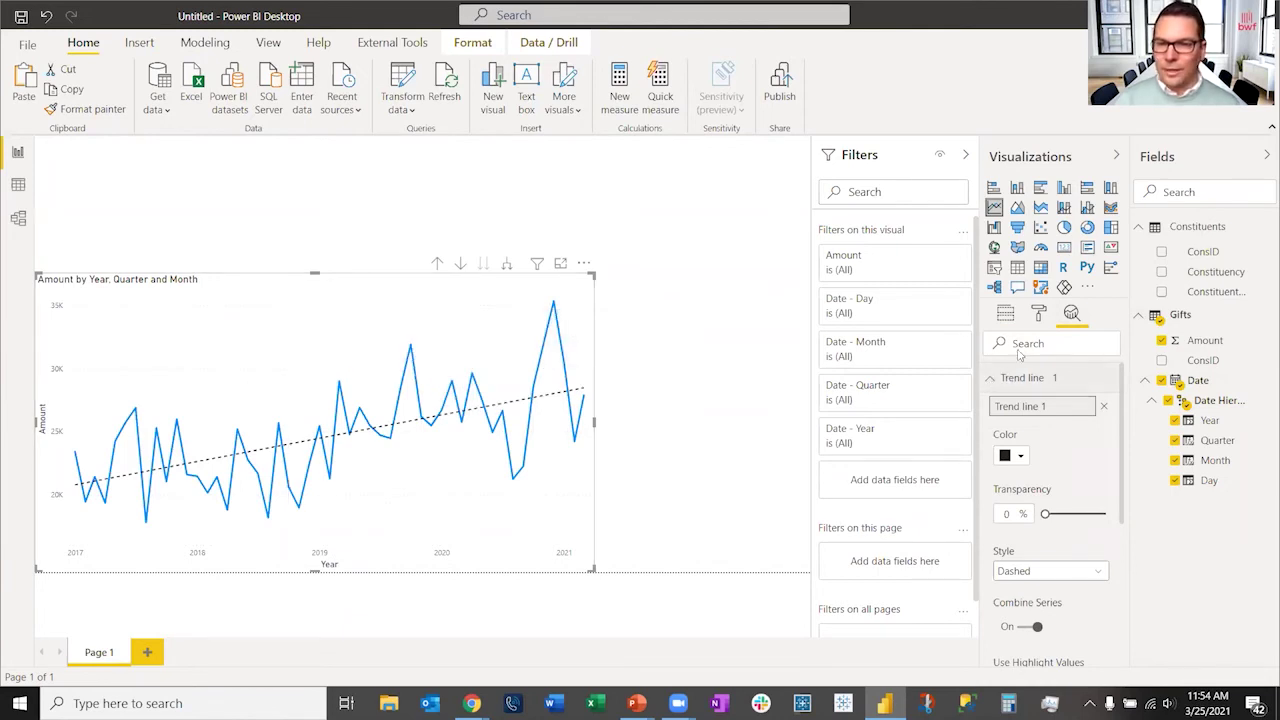
click(1105, 406)
click(990, 380)
click(1005, 313)
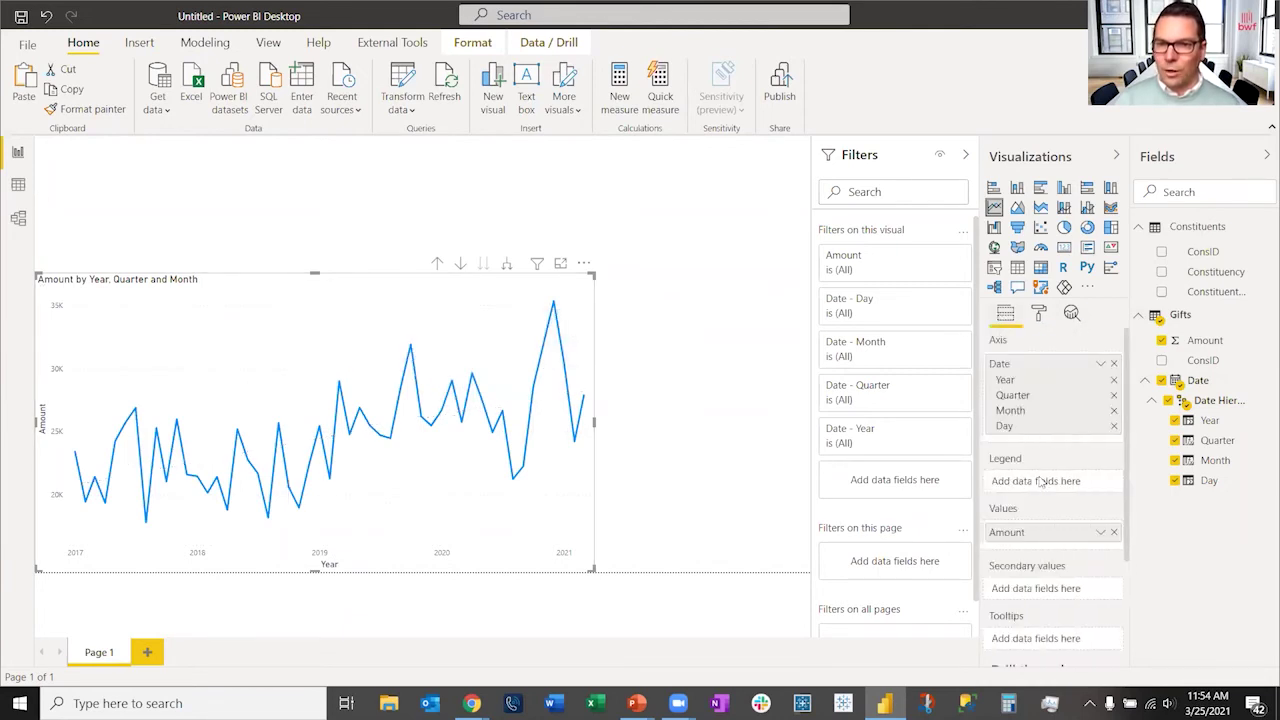
Step: Remove Year, Quarter and Day from the axis and put Year in the Legend
click(1113, 380)
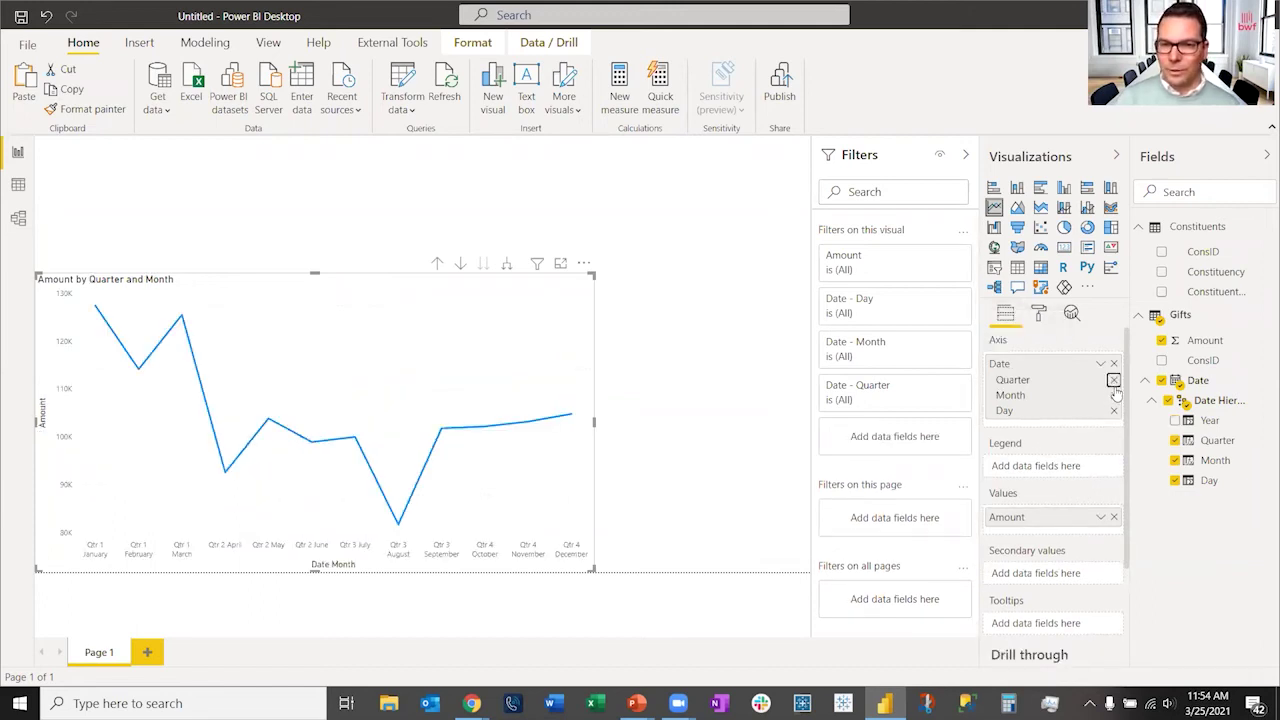
click(1113, 381)
click(1113, 396)
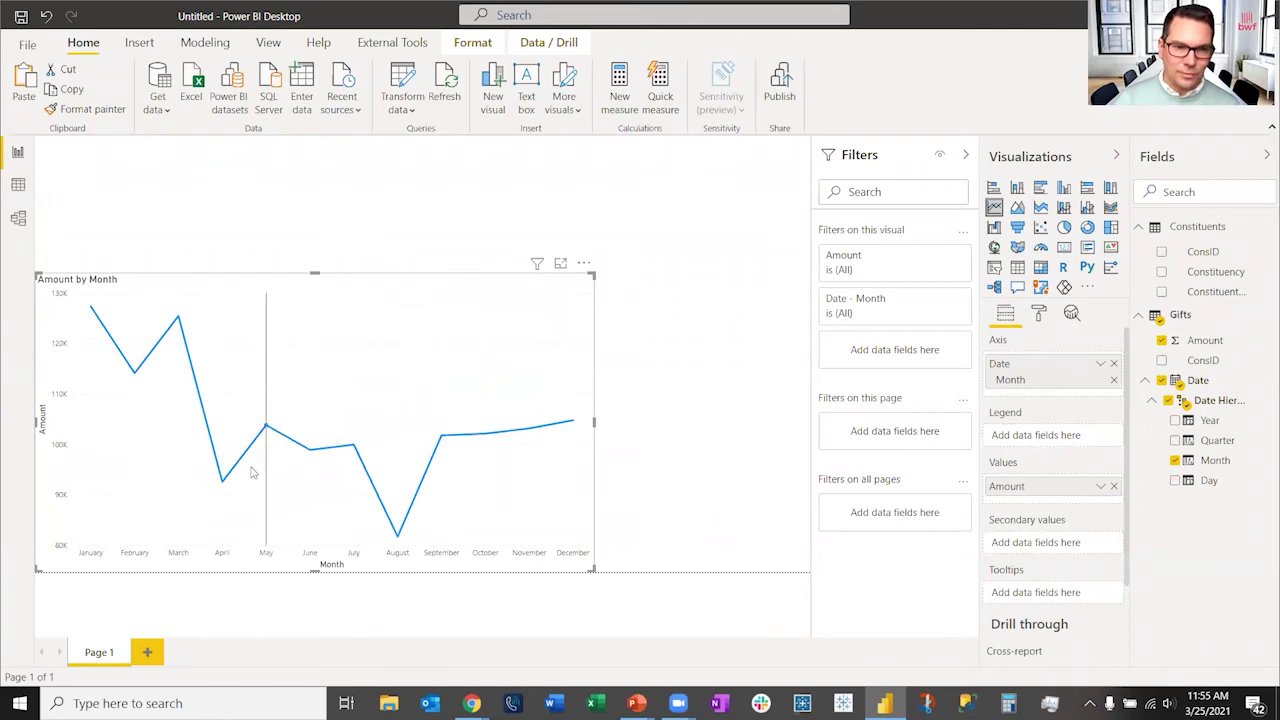
drag(1208, 420, 1040, 437)
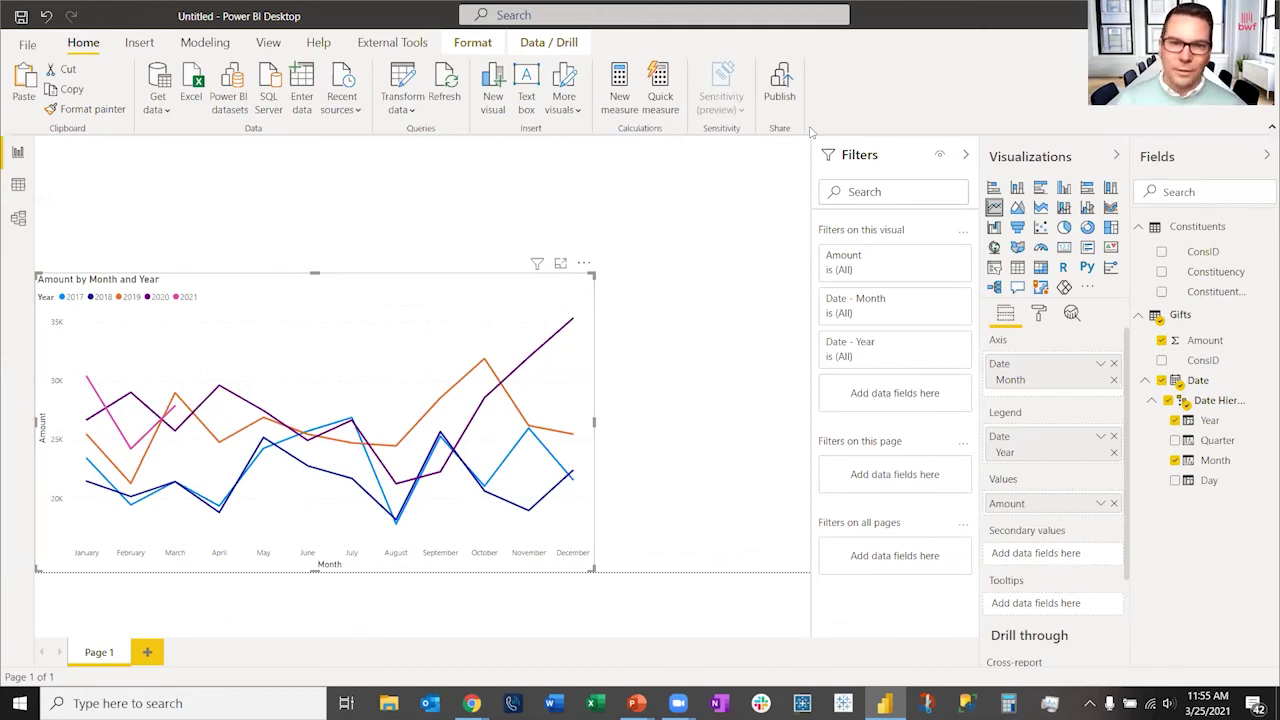
Step: Select the line chart and expand its Shapes formatting settings
click(746, 421)
click(506, 304)
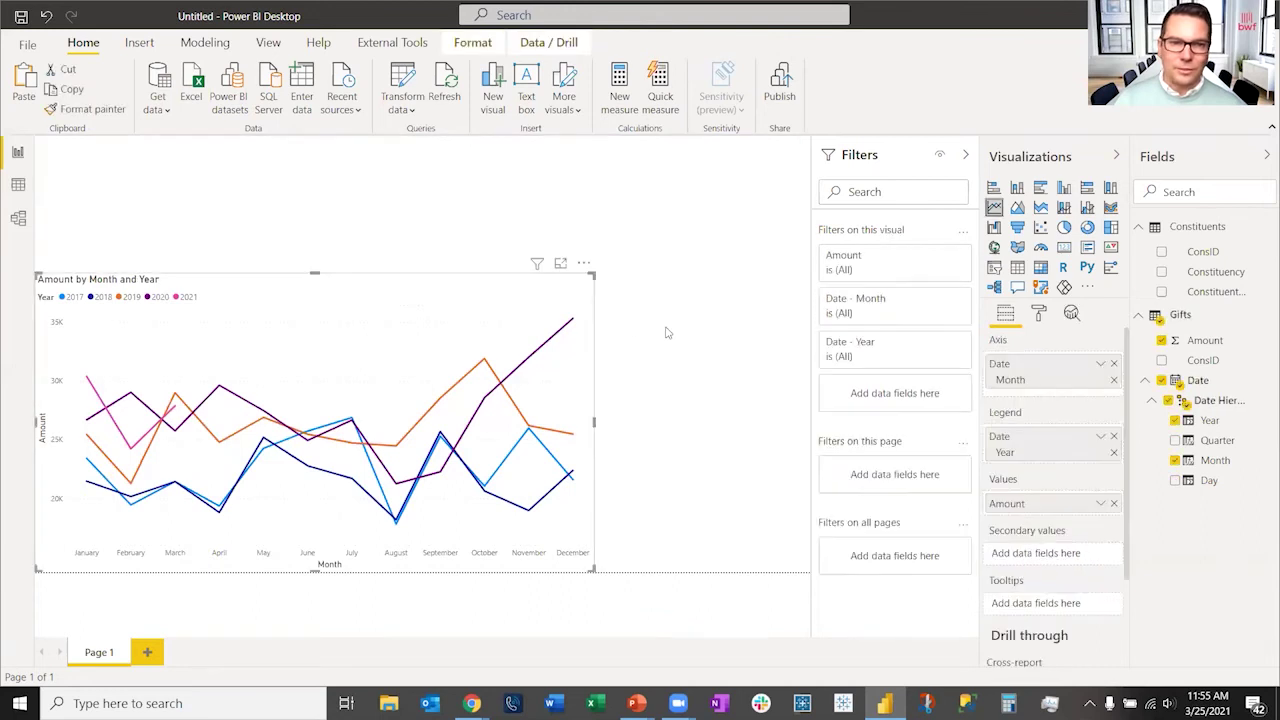
click(1039, 314)
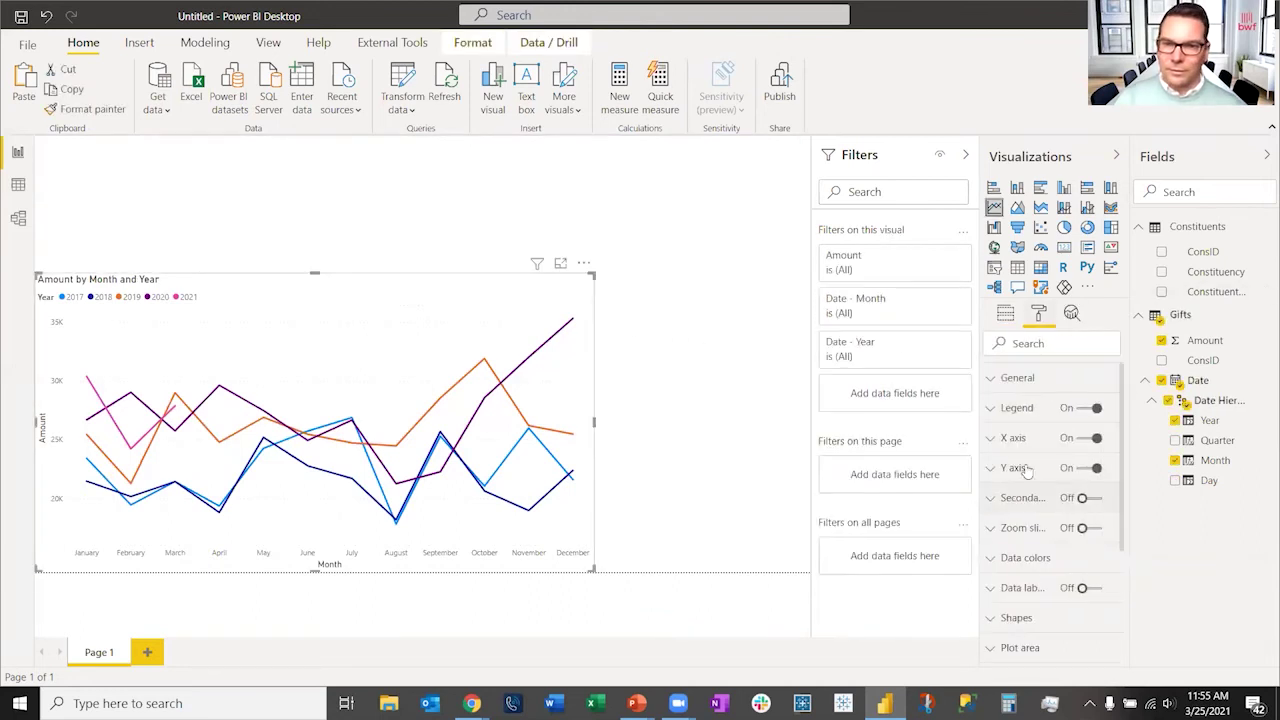
scroll(1030, 485, down, 3)
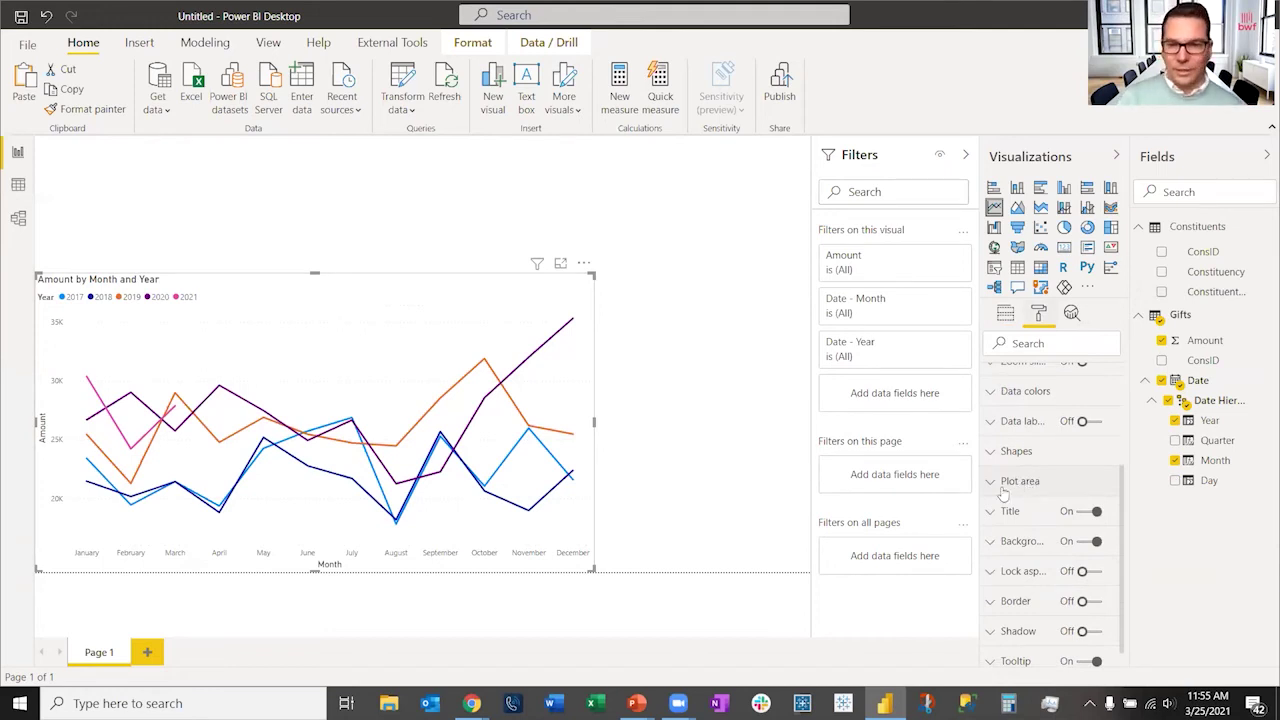
click(1012, 452)
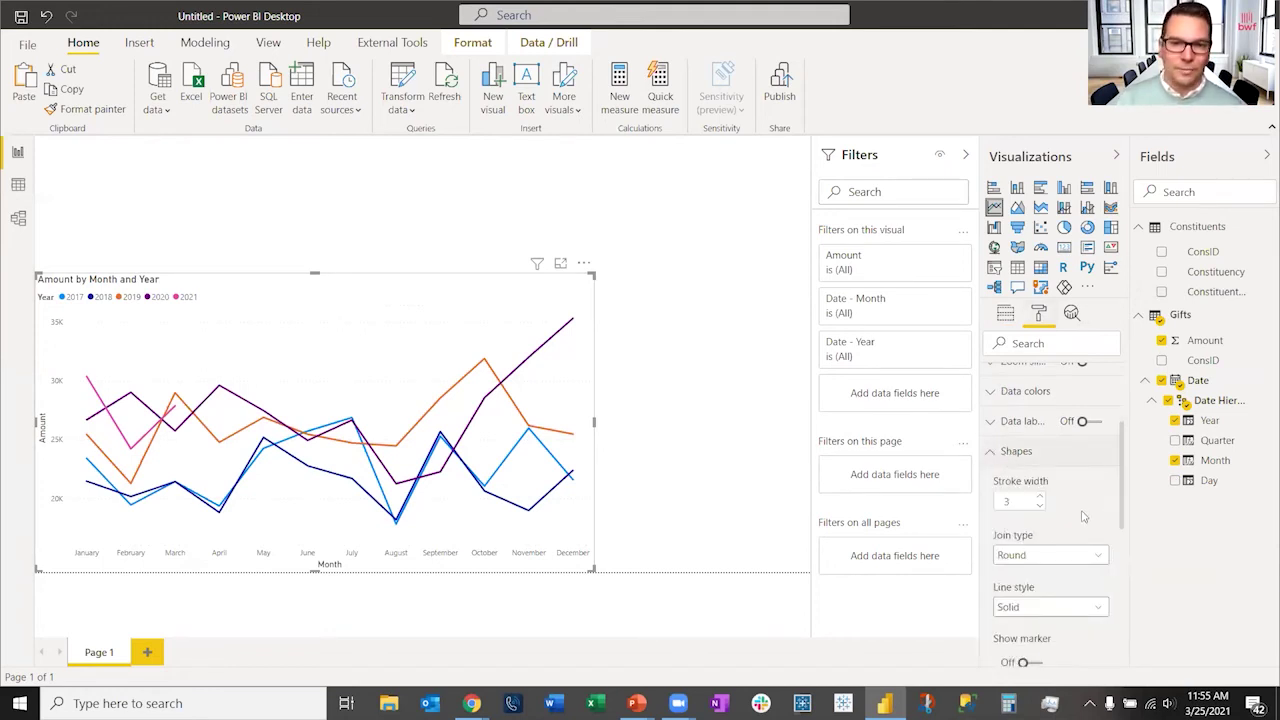
scroll(1083, 515, down, 3)
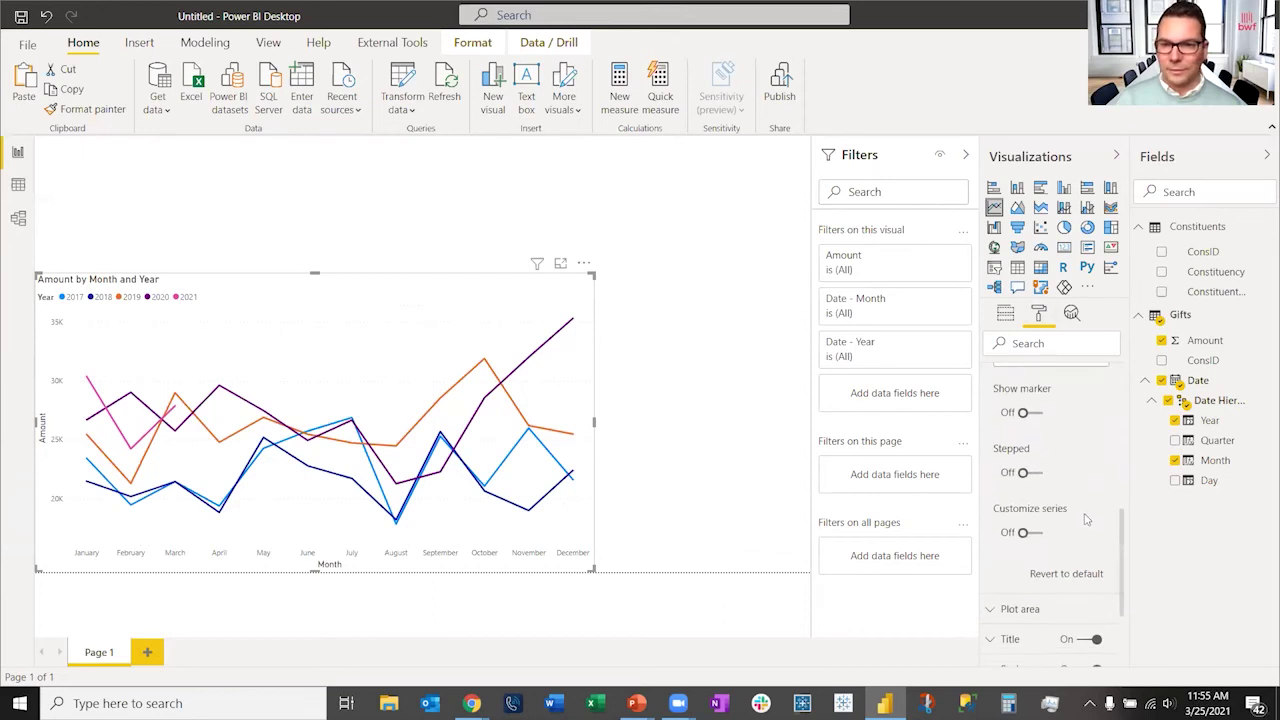
Step: Add a page-level Year filter with basic filtering, checking 2021, 2020 and 2019
drag(1212, 421, 860, 478)
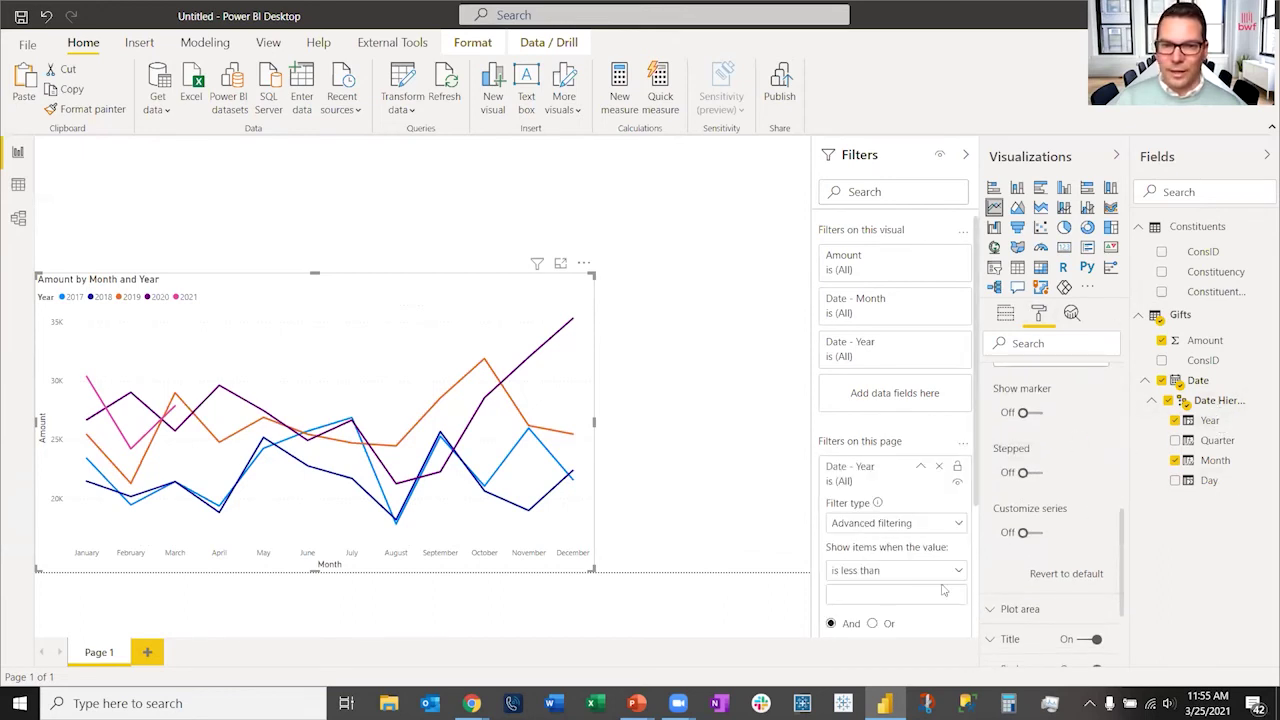
click(938, 524)
click(895, 566)
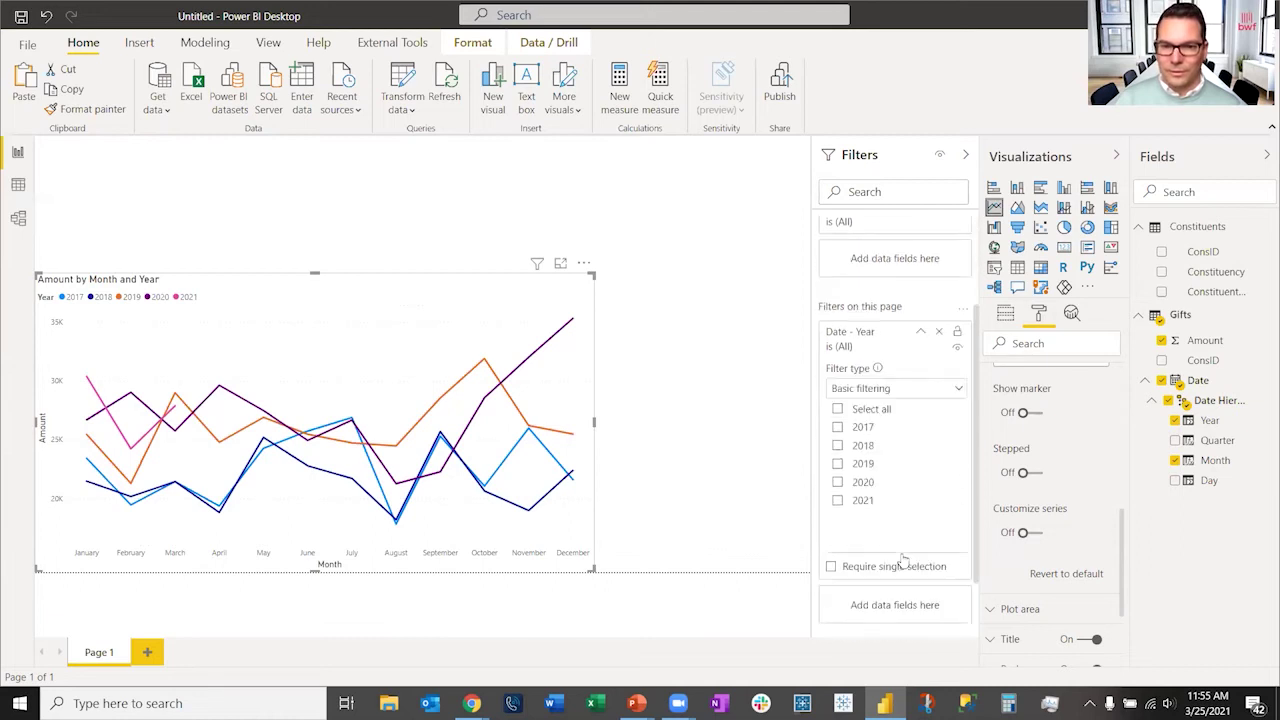
click(865, 420)
click(866, 402)
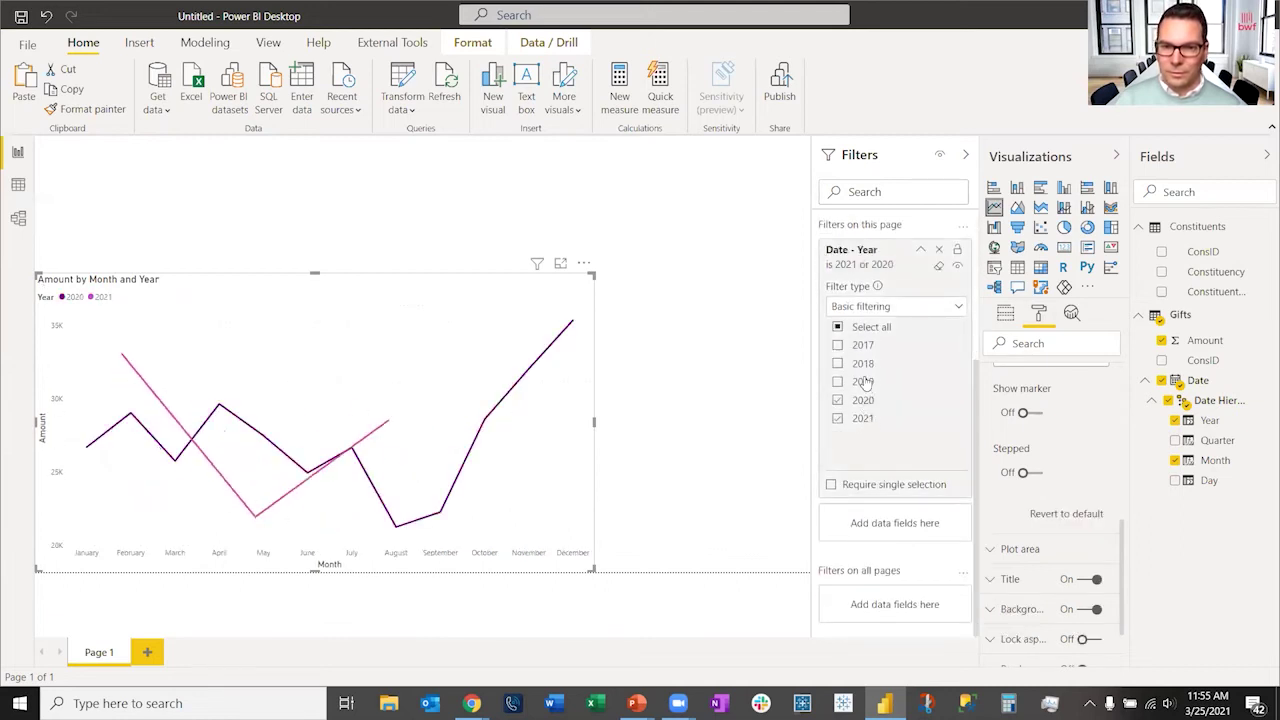
click(890, 386)
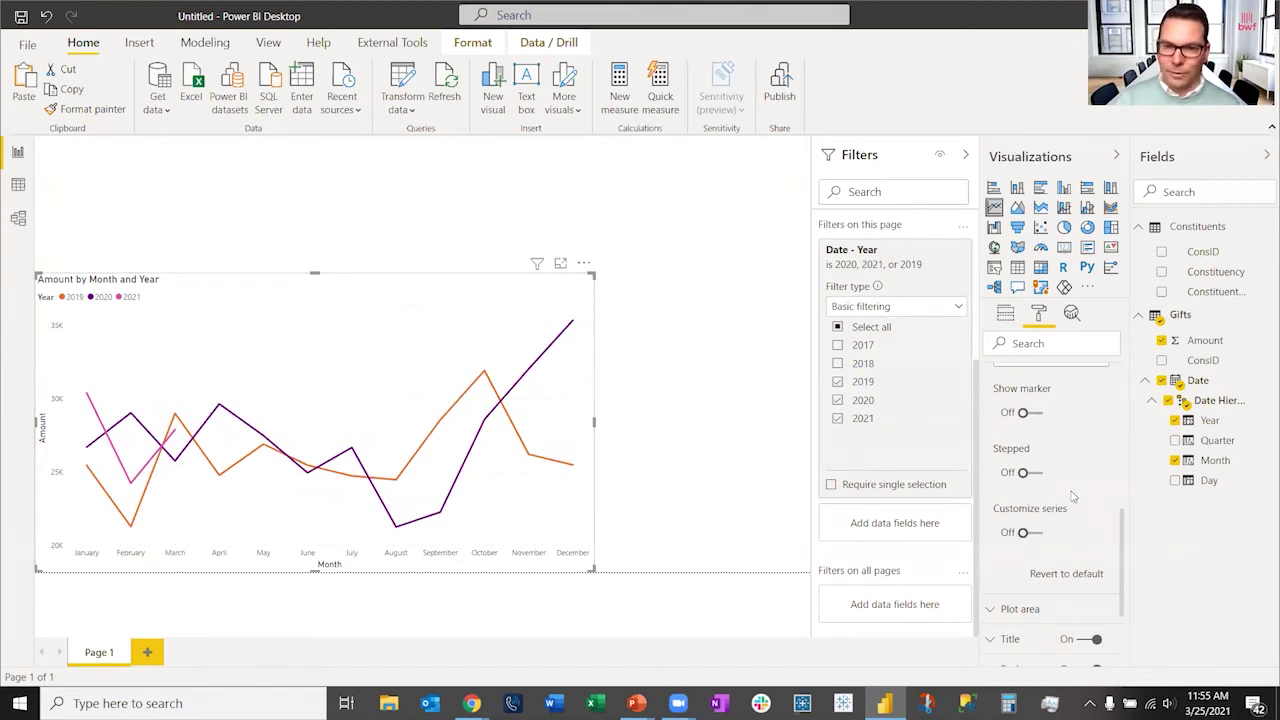
Step: Turn on Customize series and thin the 2019 and 2020 line strokes
click(1028, 533)
scroll(1092, 505, down, 2)
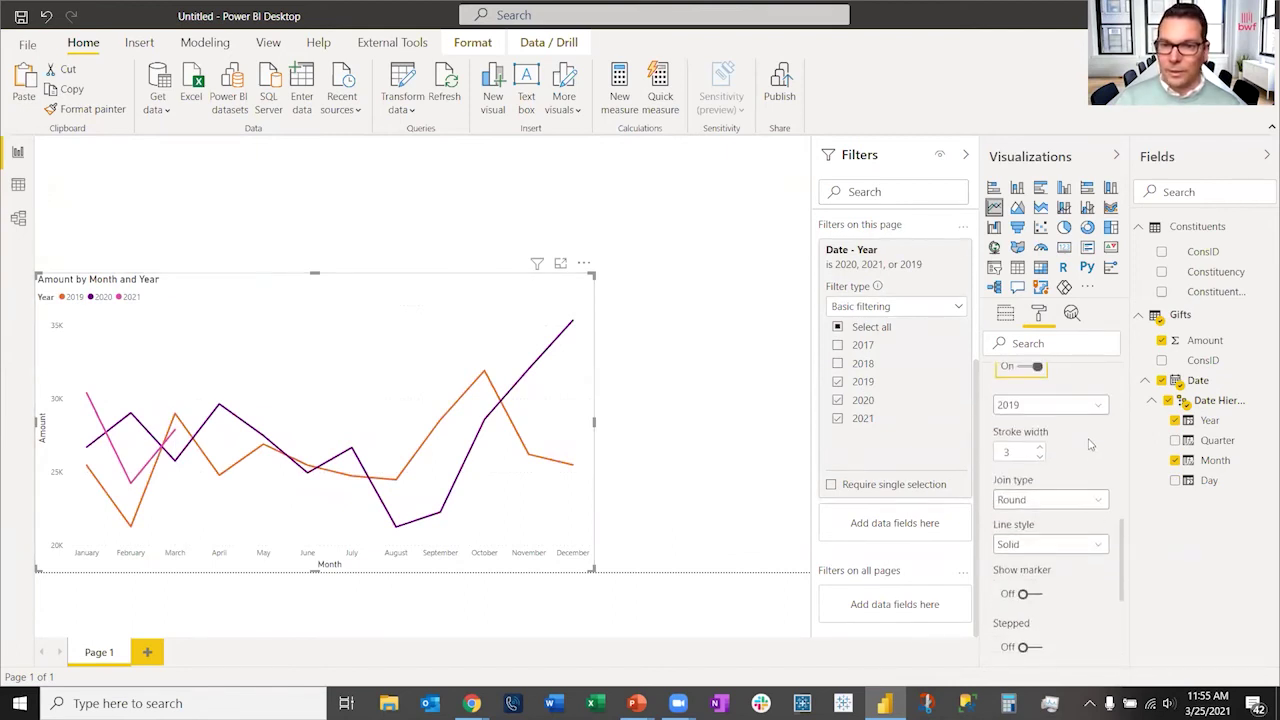
click(1039, 457)
click(1039, 457)
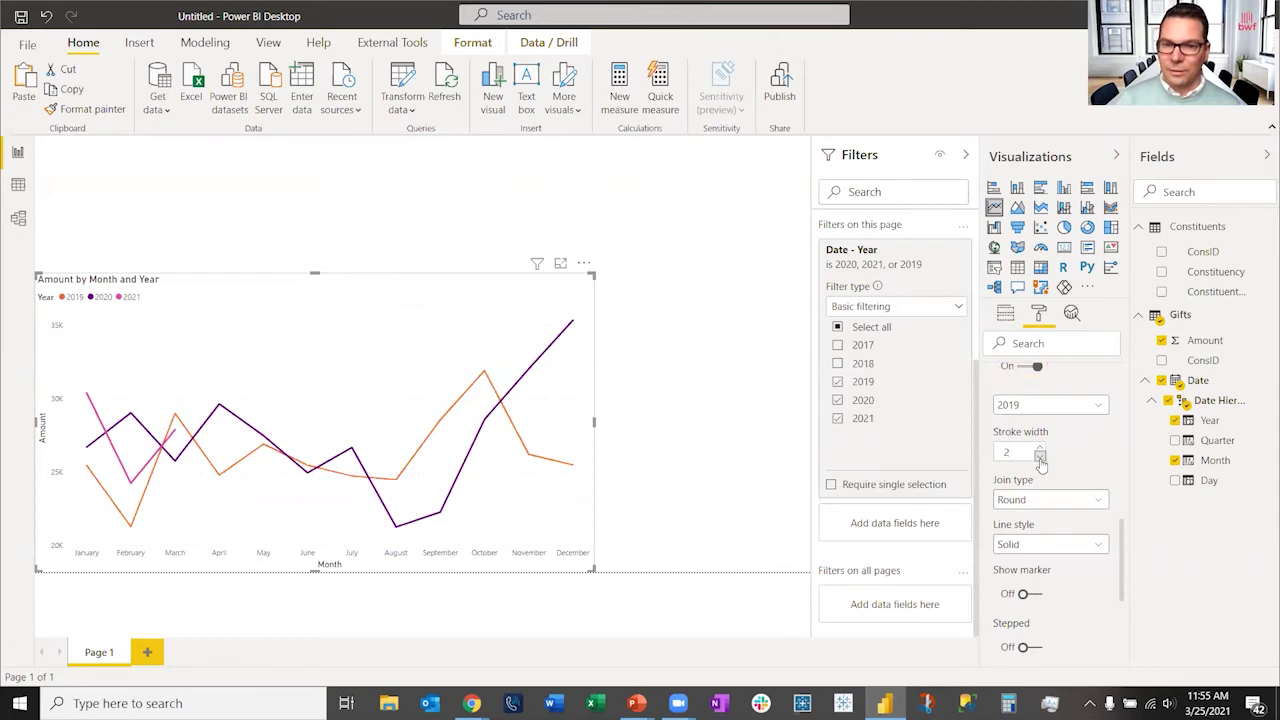
click(1082, 408)
click(1050, 442)
click(1039, 457)
click(1039, 457)
Step: Make the 2021 line's stroke thicker
click(1078, 405)
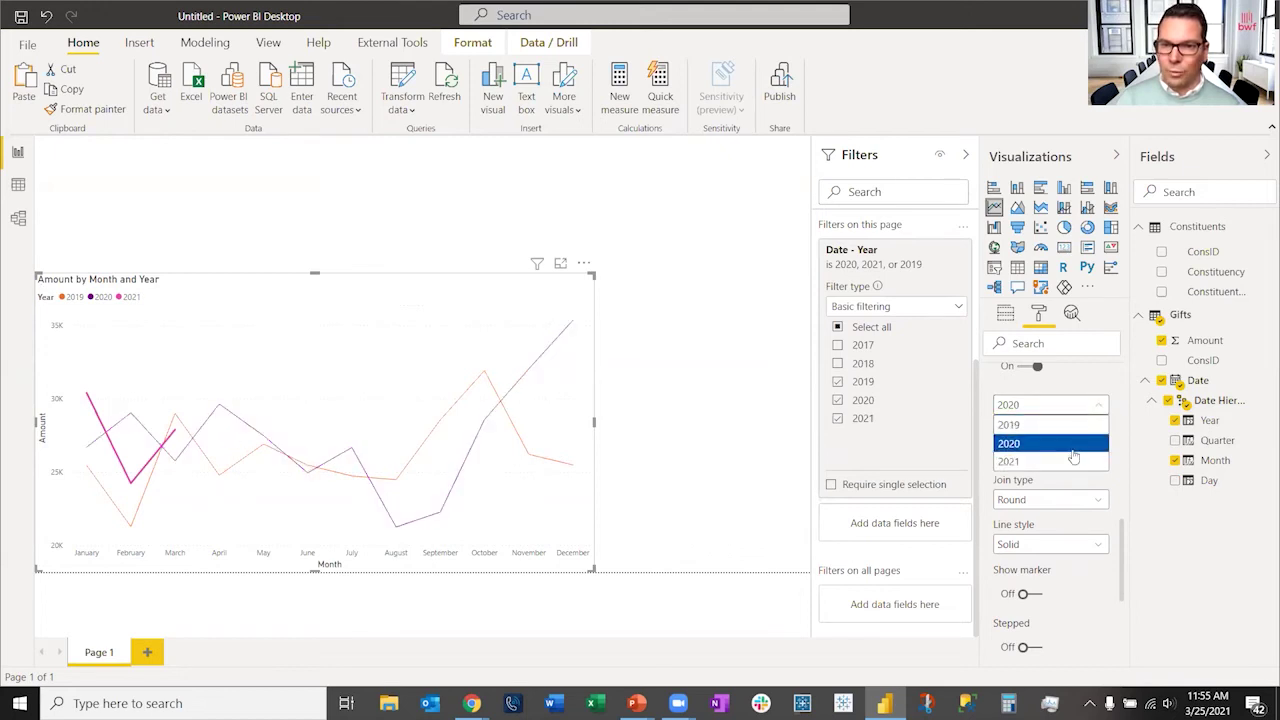
click(1071, 460)
click(1042, 450)
click(1041, 448)
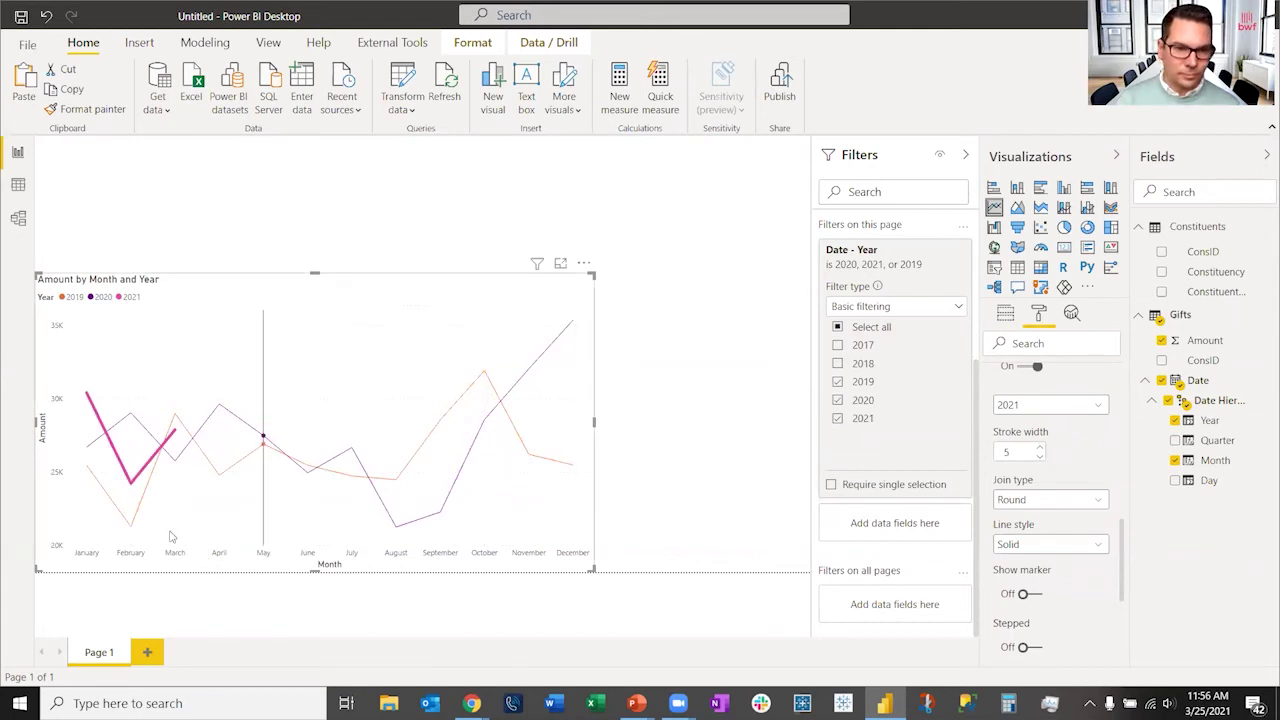
Step: Colour the 2019 line very light grey and the 2020 line light peach
scroll(1055, 468, up, 5)
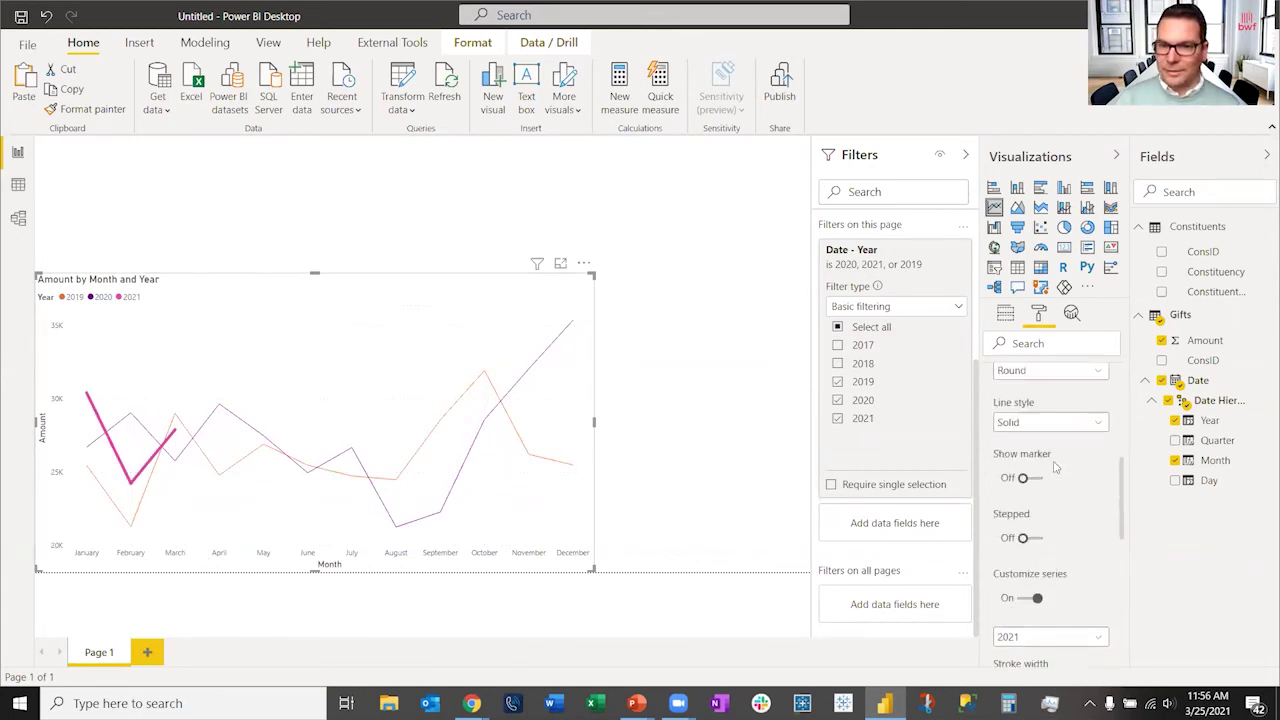
scroll(1055, 468, up, 1)
click(1001, 484)
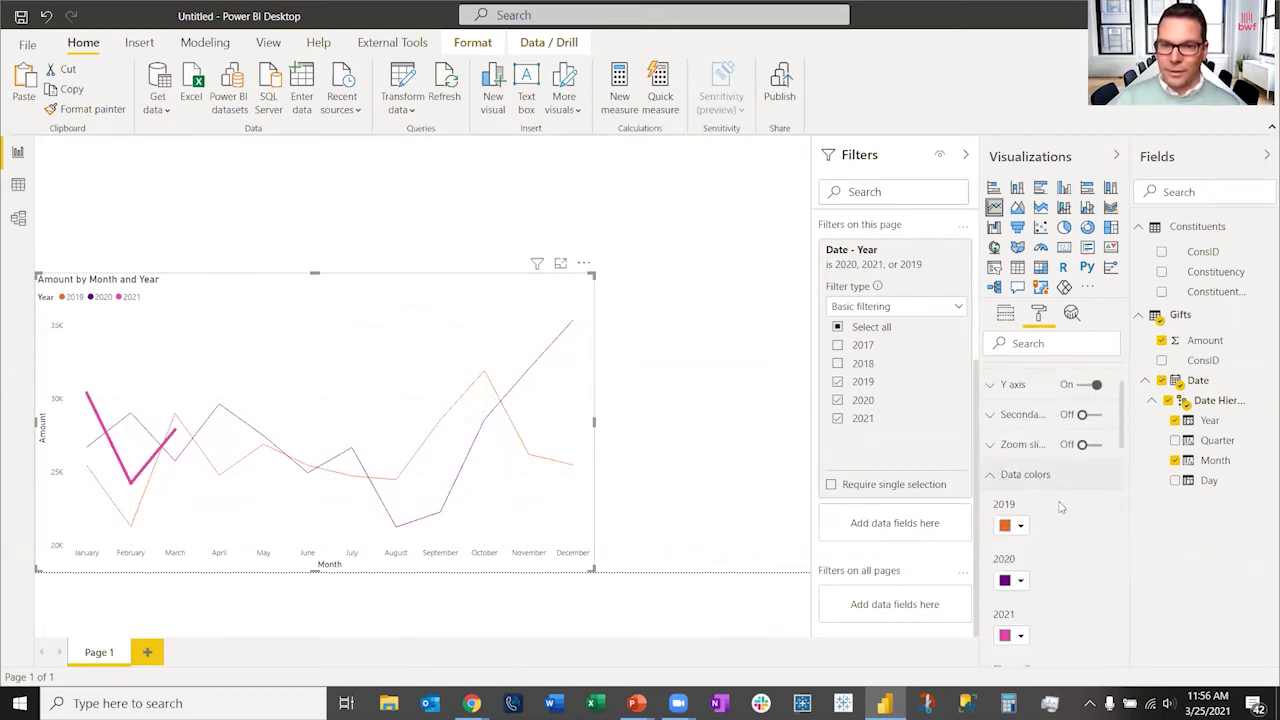
scroll(1066, 525, down, 1)
click(1012, 442)
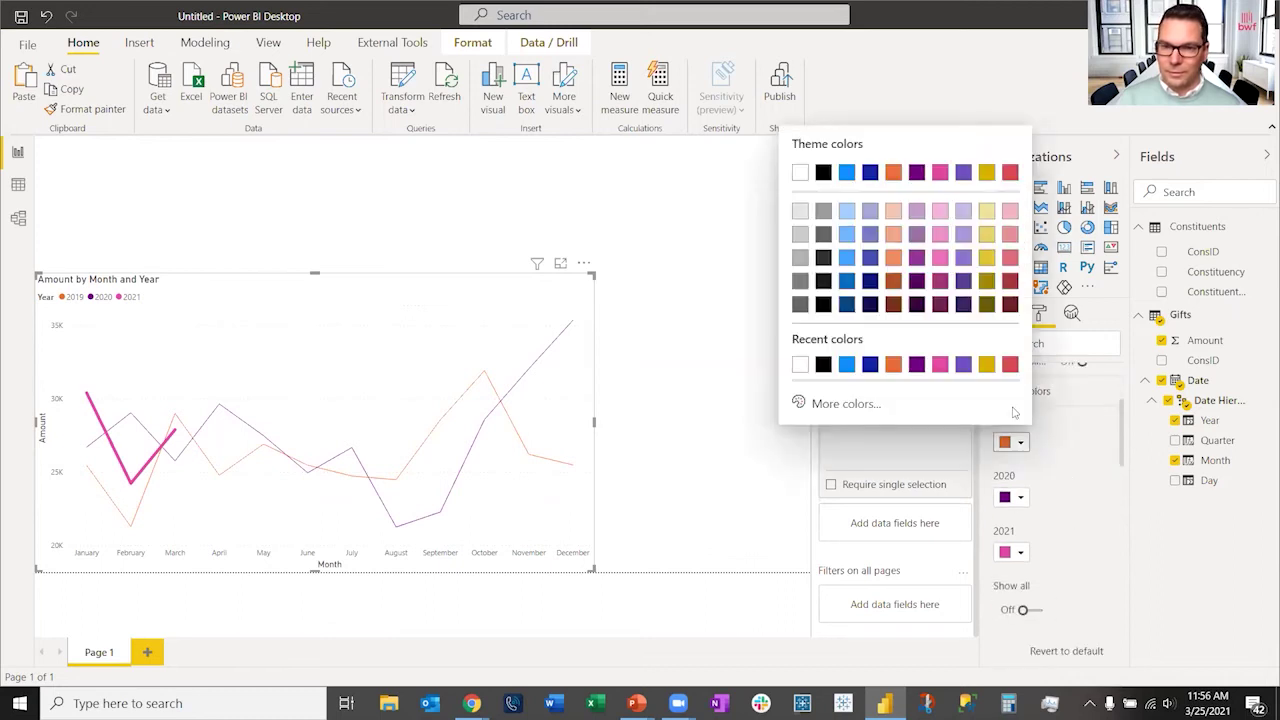
click(800, 211)
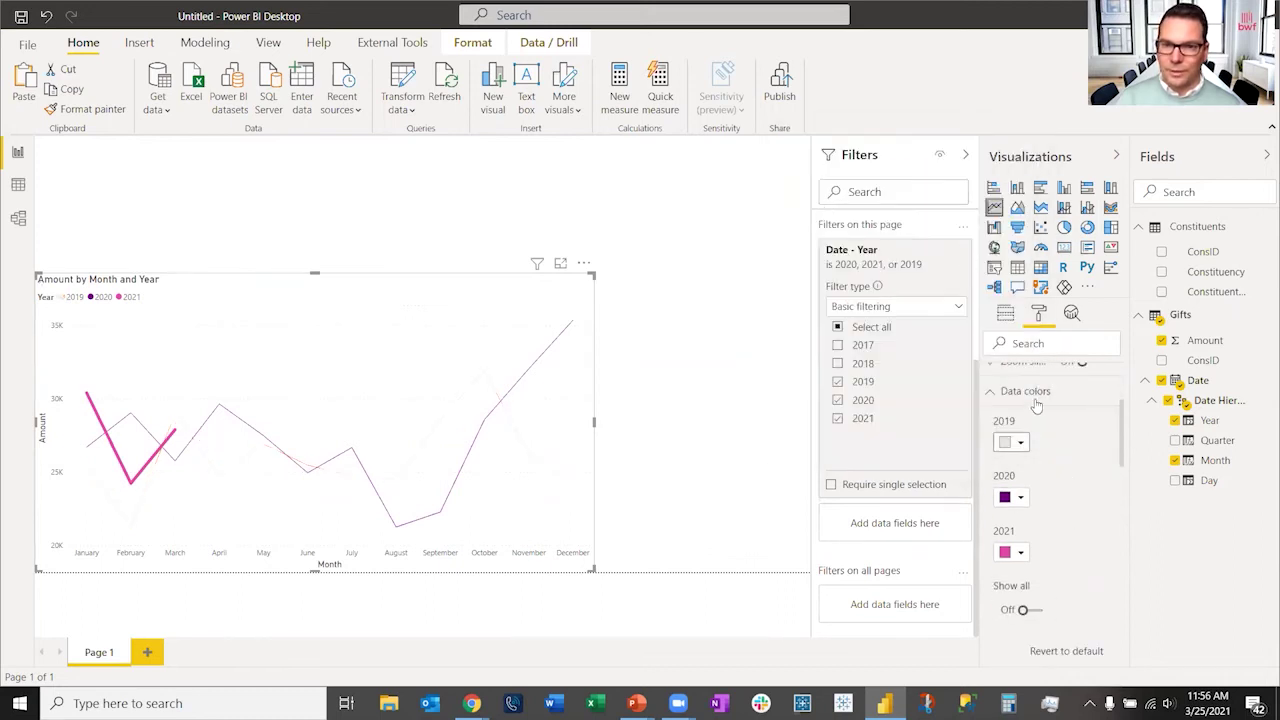
click(1020, 499)
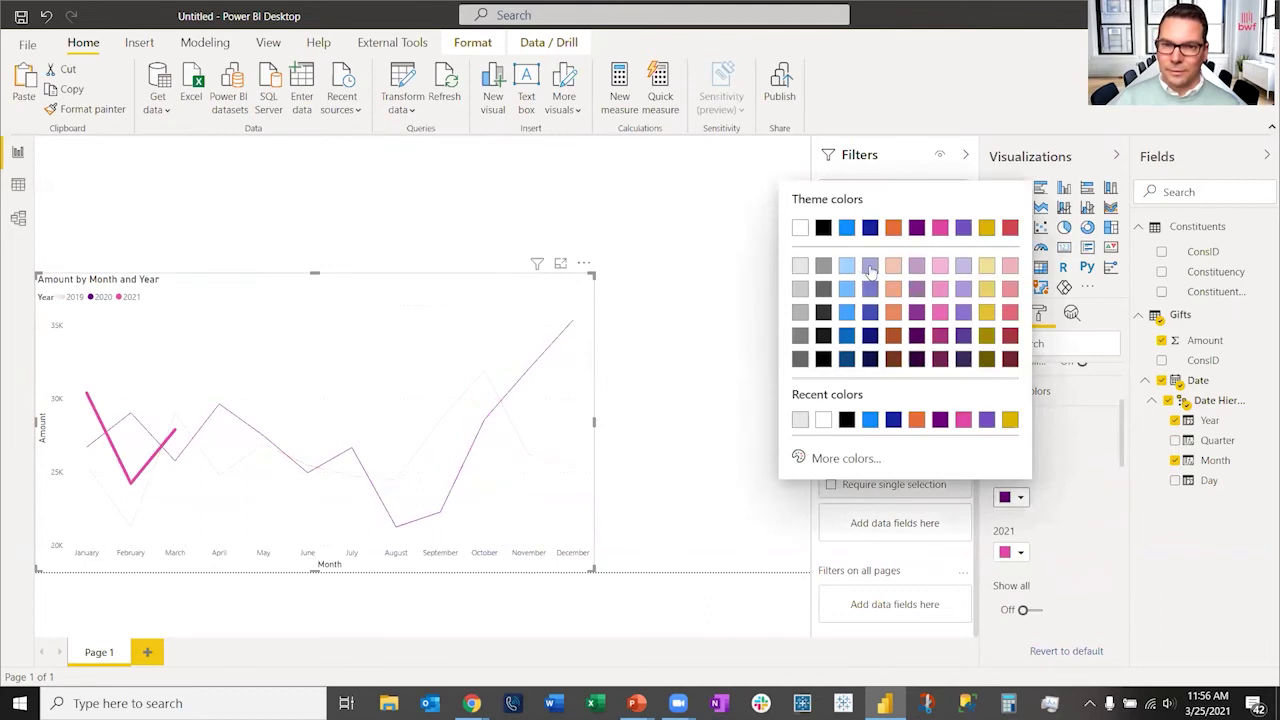
click(893, 266)
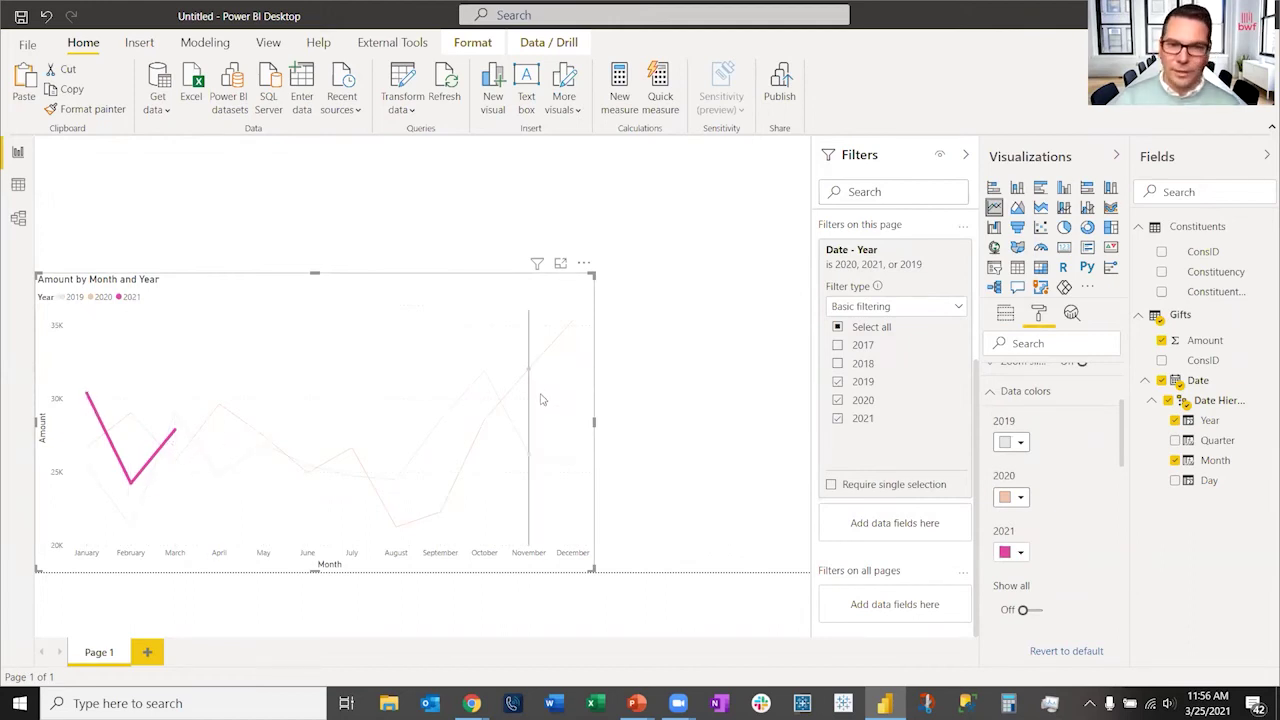
click(668, 420)
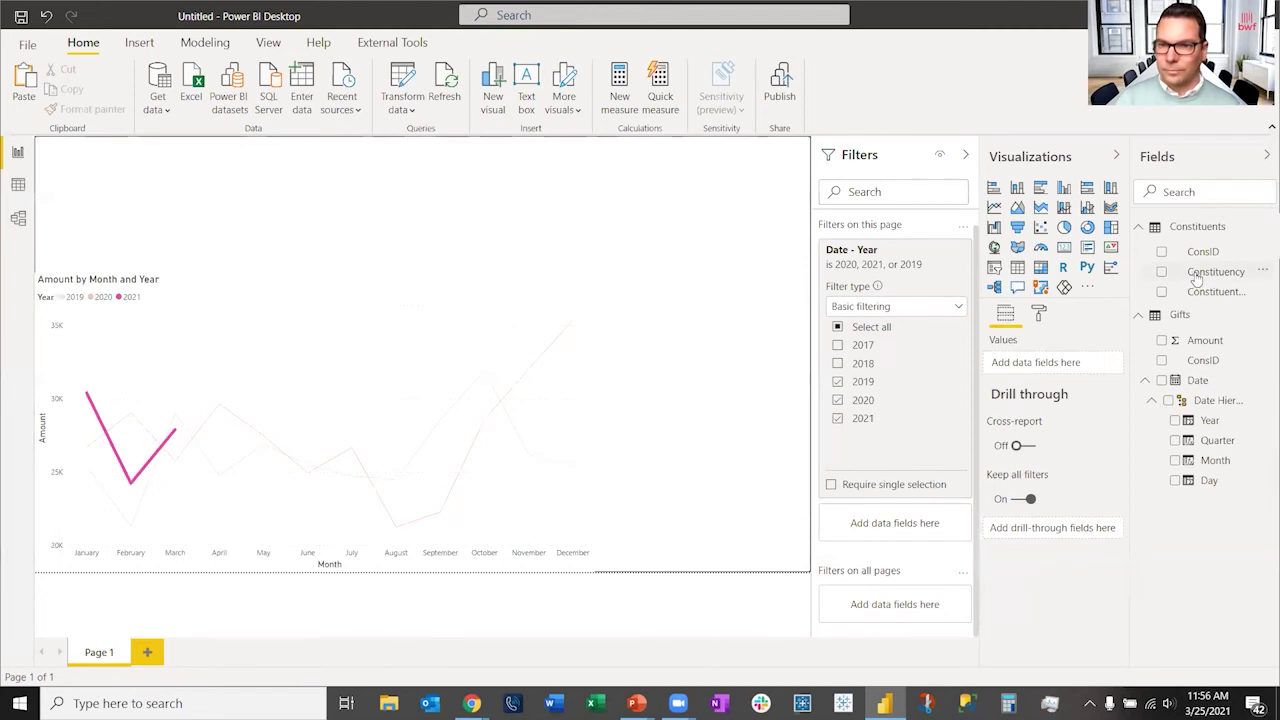
Step: Add a Constituency slicer laid out horizontally as tiles
drag(1207, 272, 736, 157)
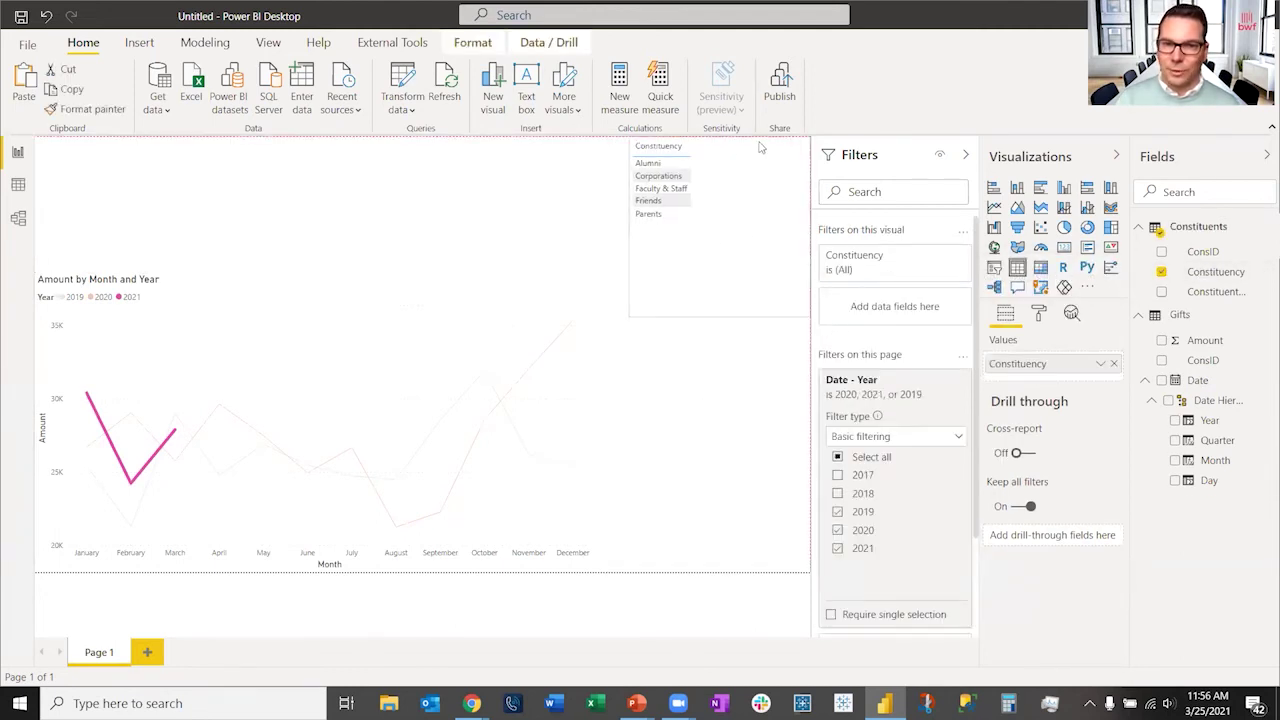
click(994, 268)
click(1039, 313)
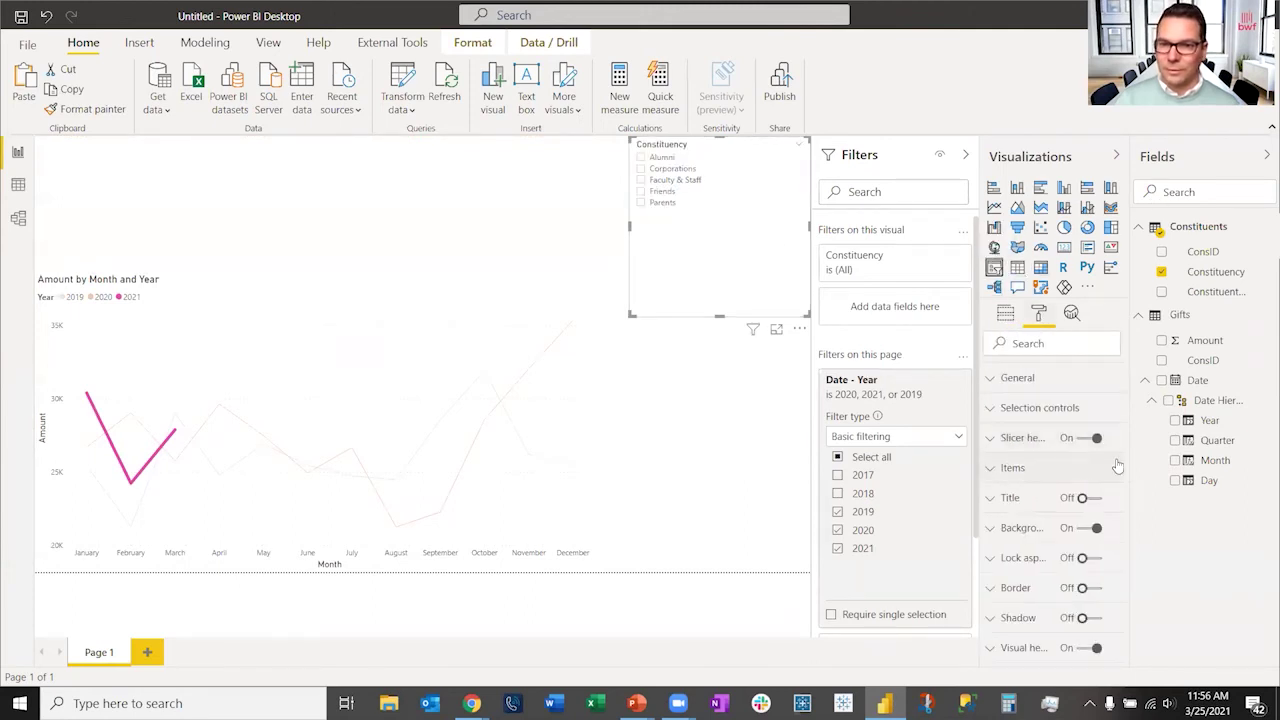
click(998, 383)
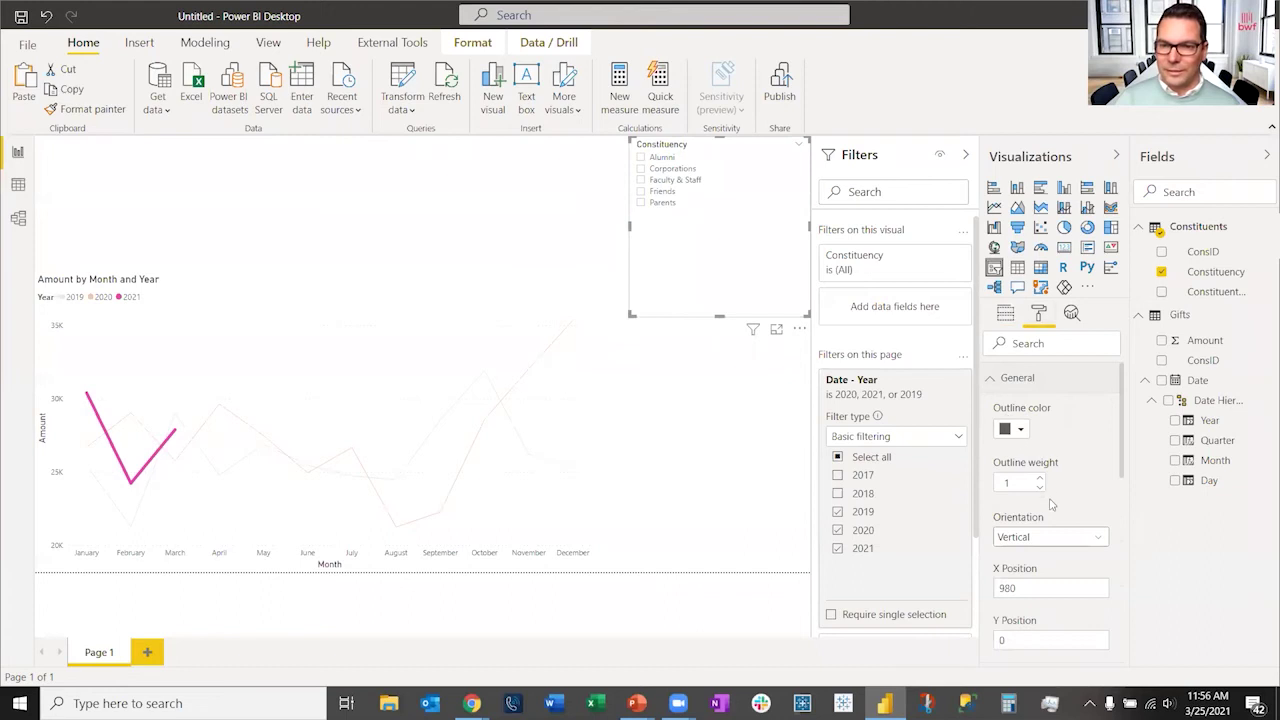
click(1074, 538)
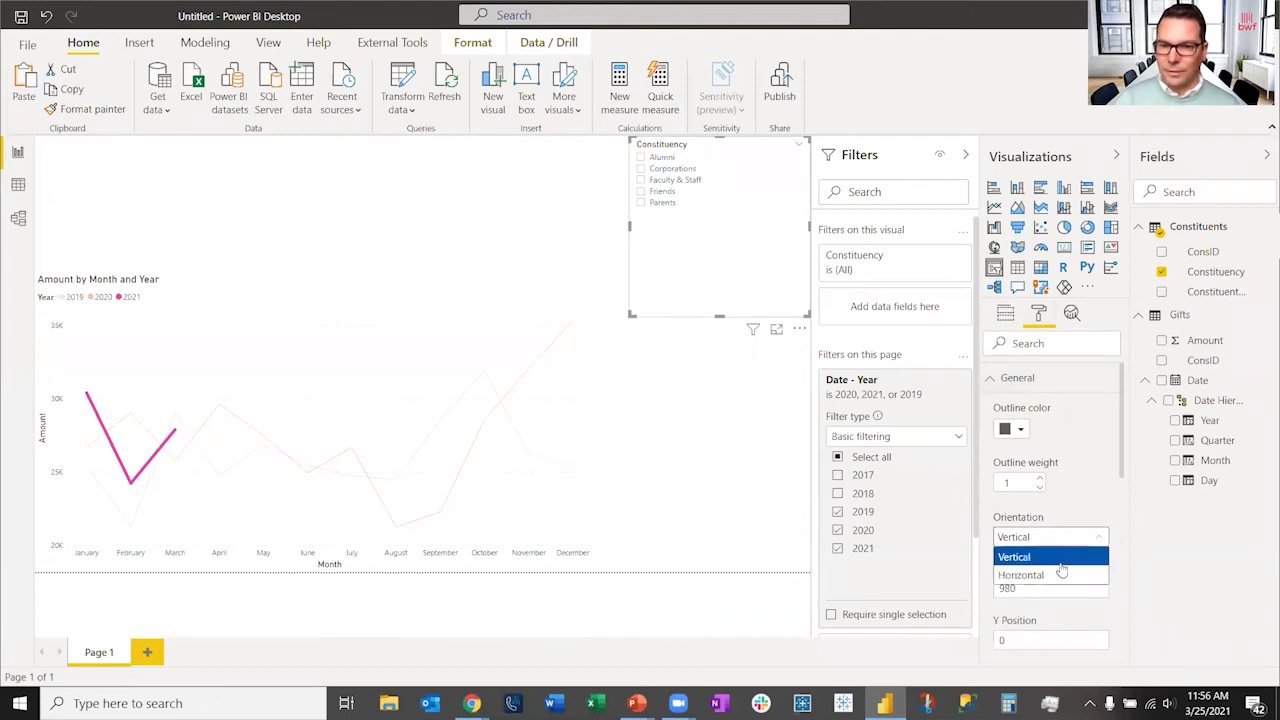
click(1062, 569)
Step: Raise the slicer tiles' text size from 11 to 12 pt
scroll(1070, 468, down, 4)
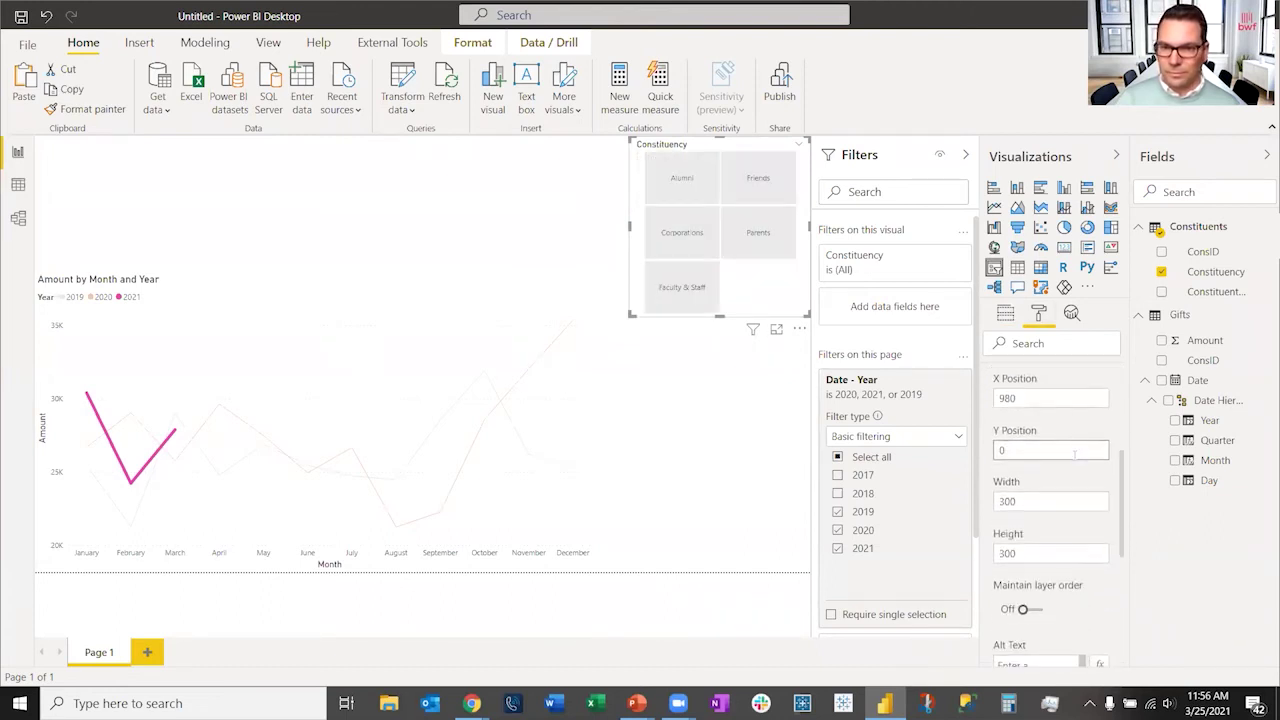
scroll(1047, 487, down, 5)
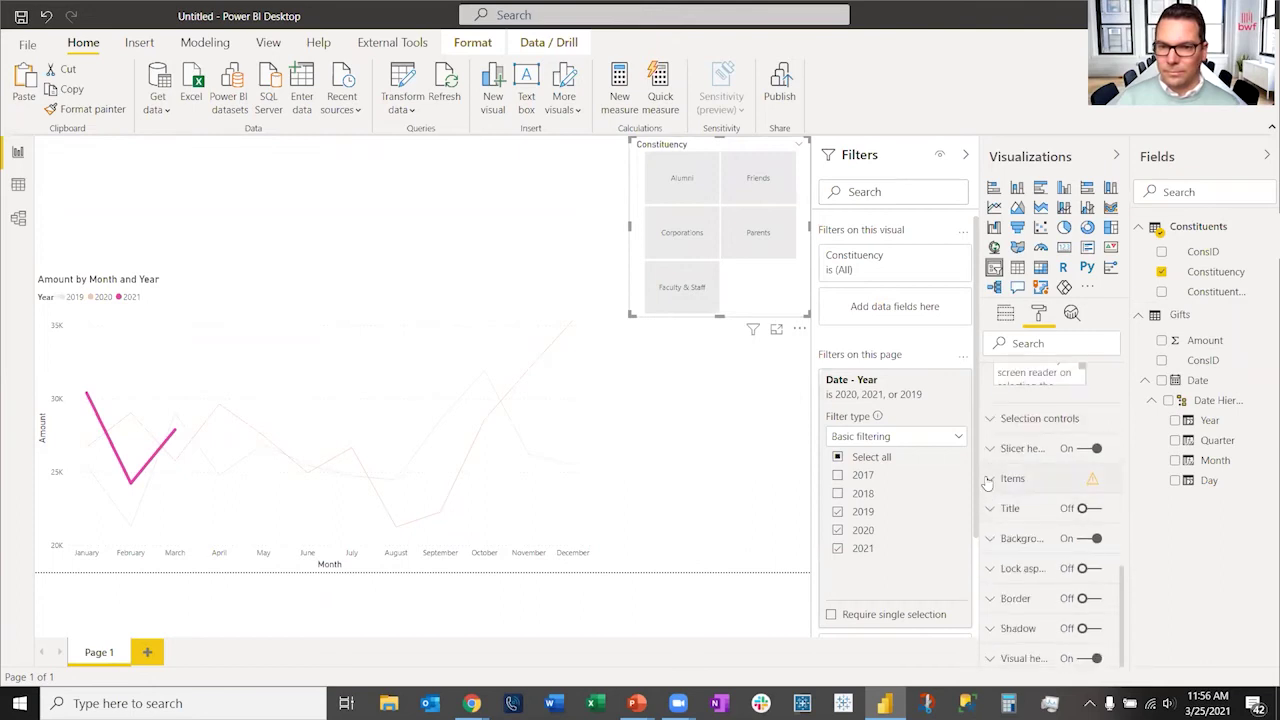
click(991, 478)
scroll(1046, 576, down, 3)
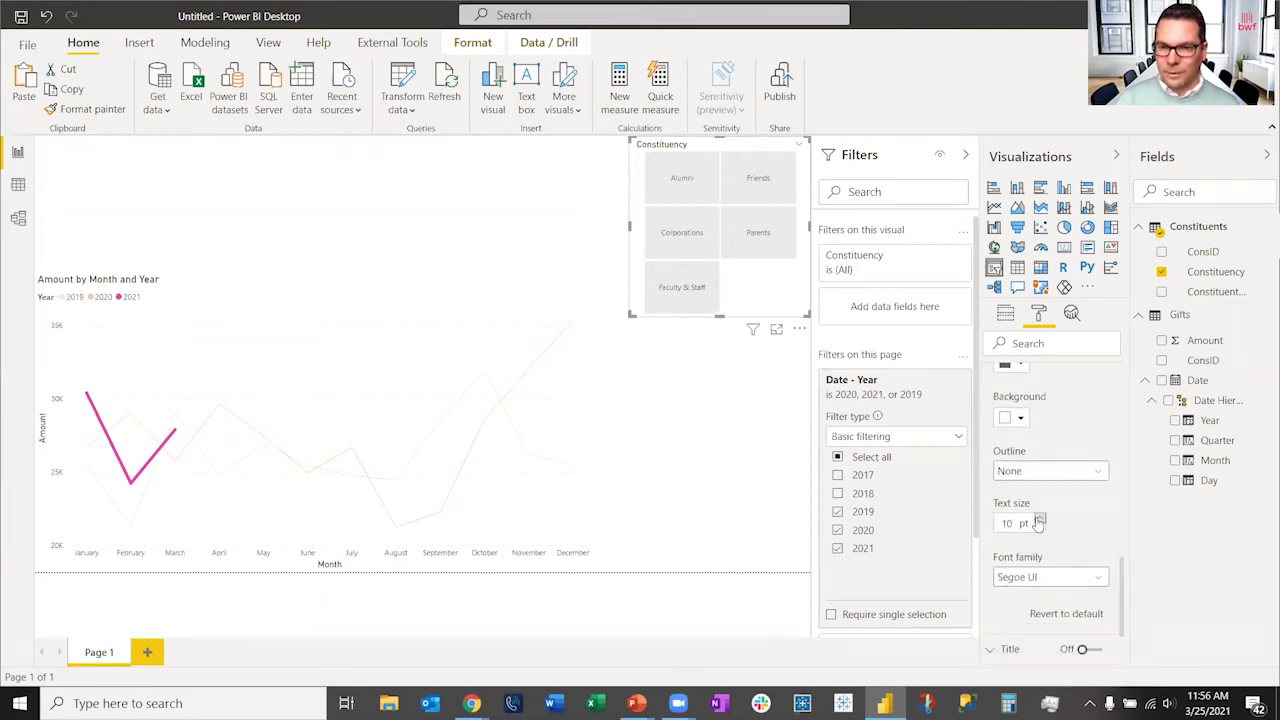
click(1039, 519)
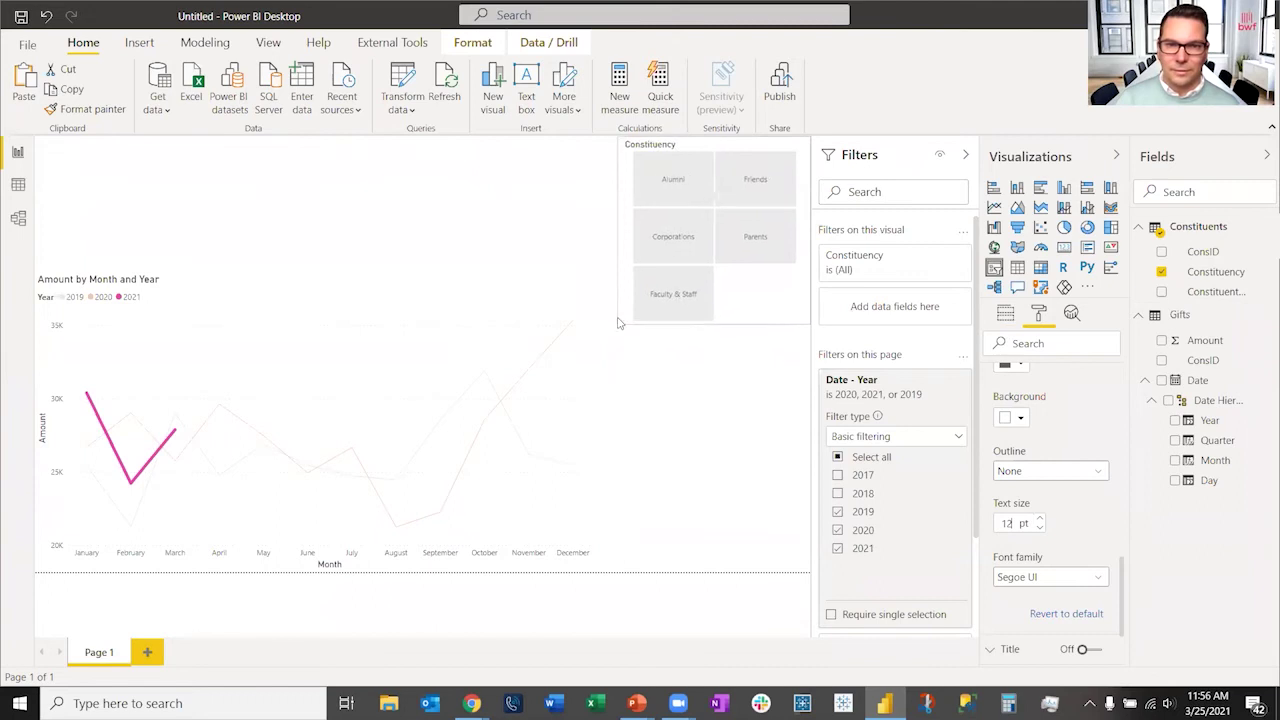
click(699, 456)
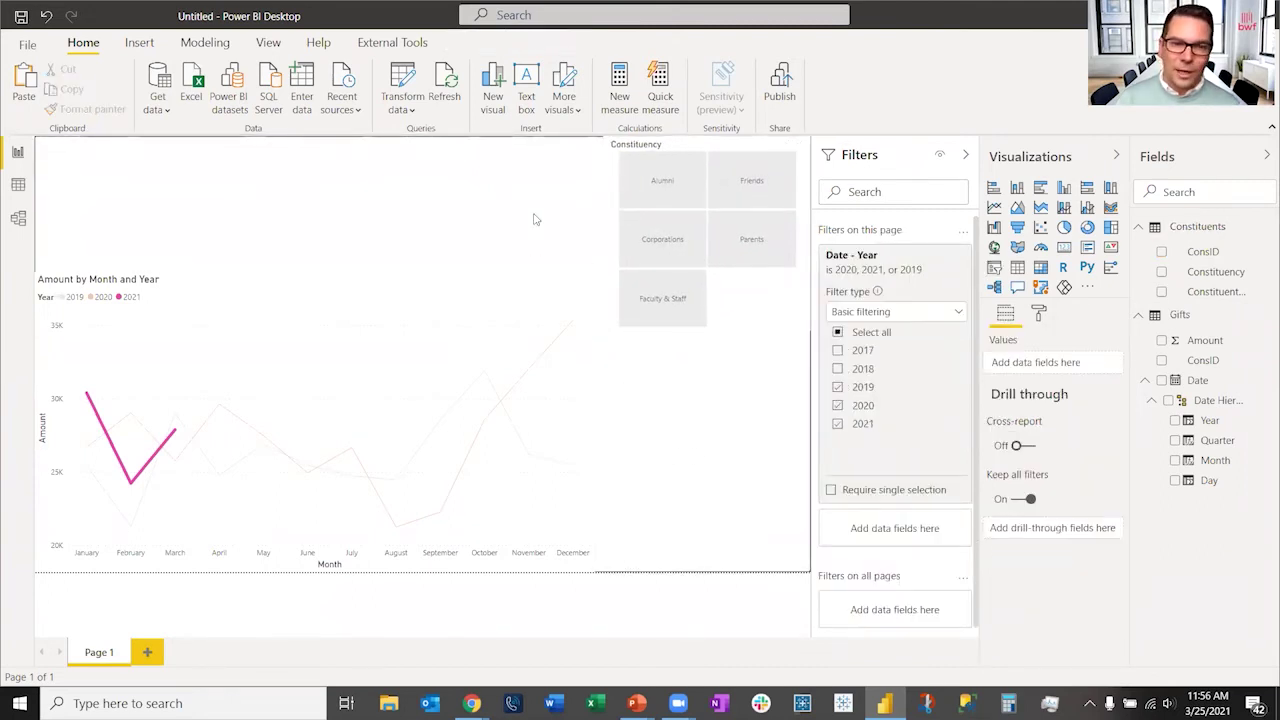
click(645, 177)
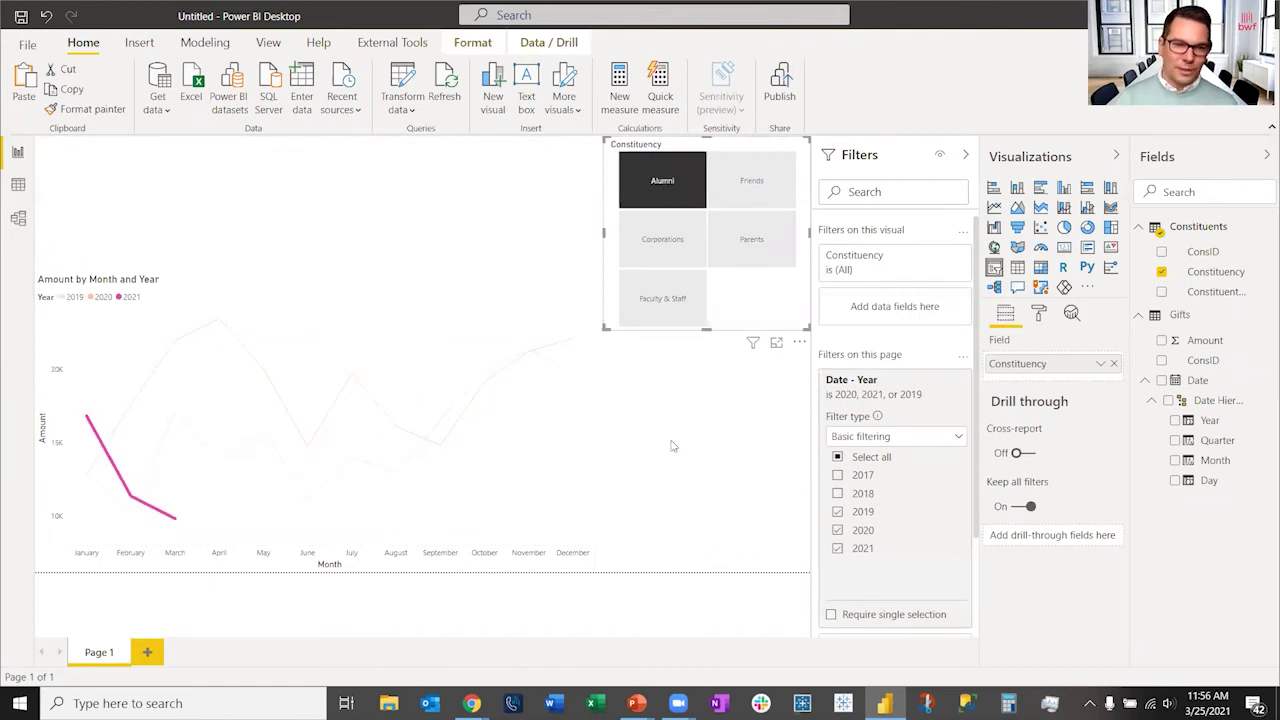
click(760, 174)
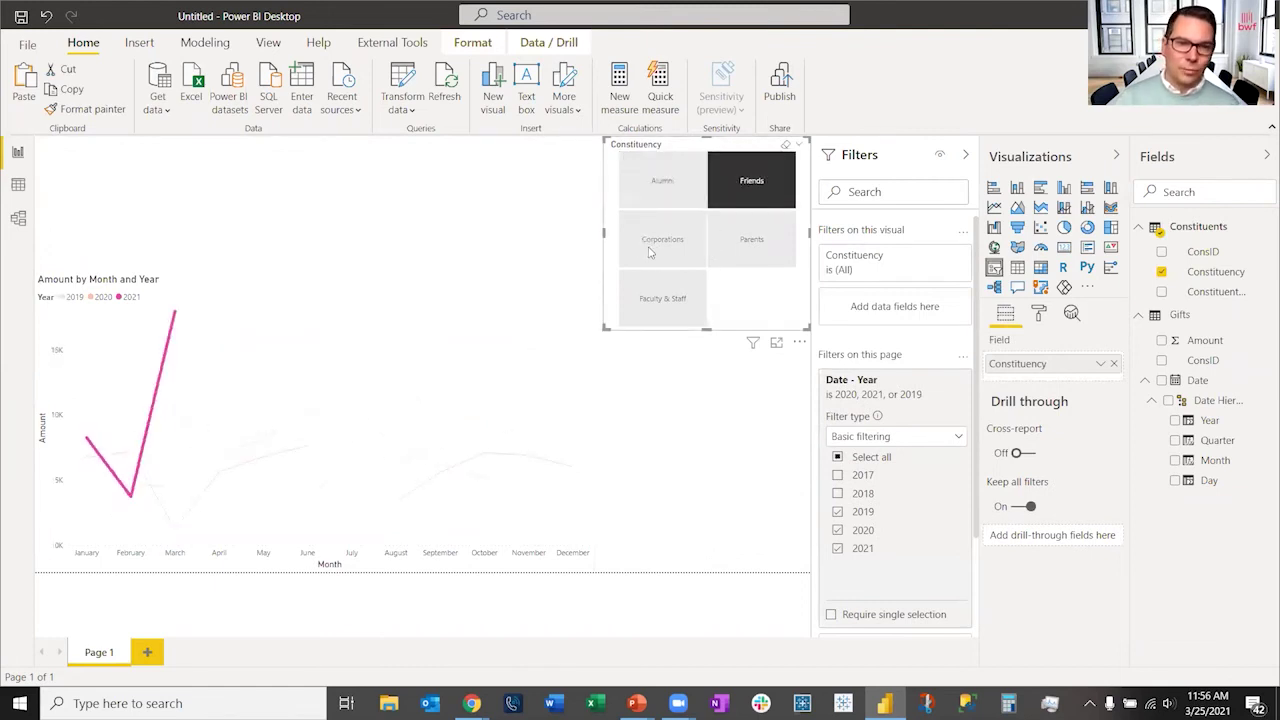
click(664, 244)
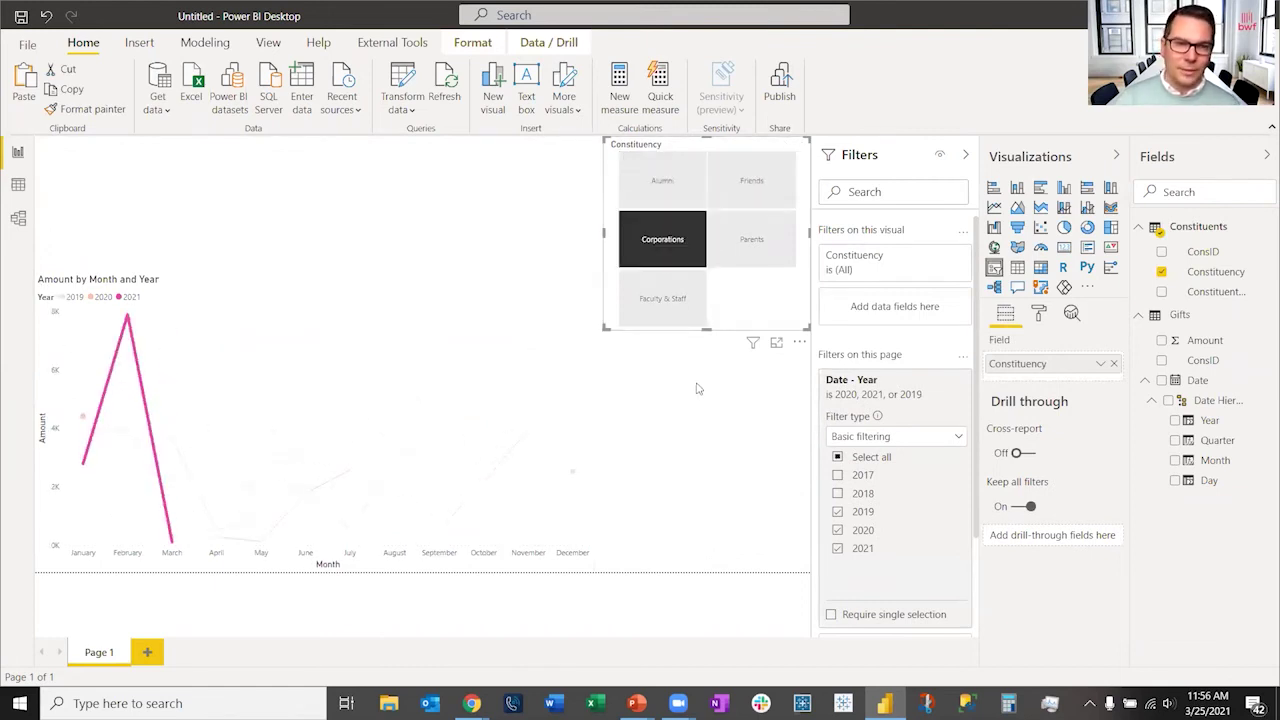
click(665, 174)
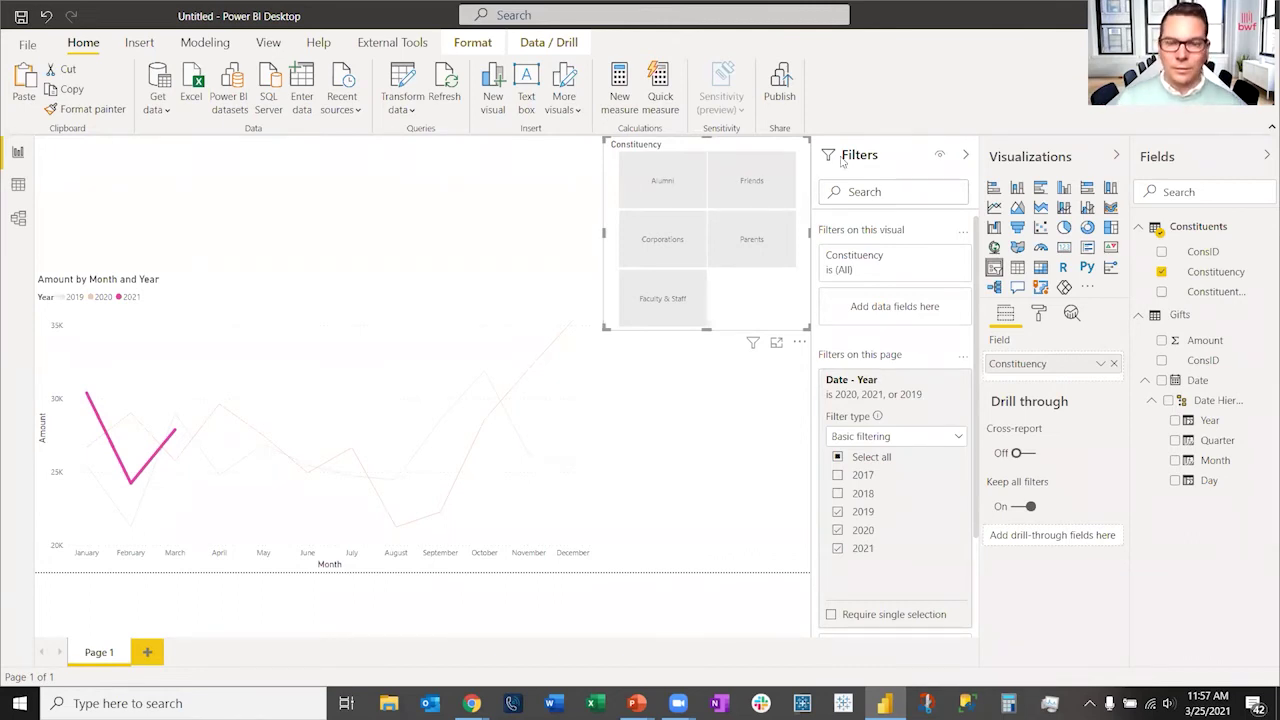
Step: Switch to the browser and review the published Annual Fund Performance report's 54.4% retention
key(alt+Tab)
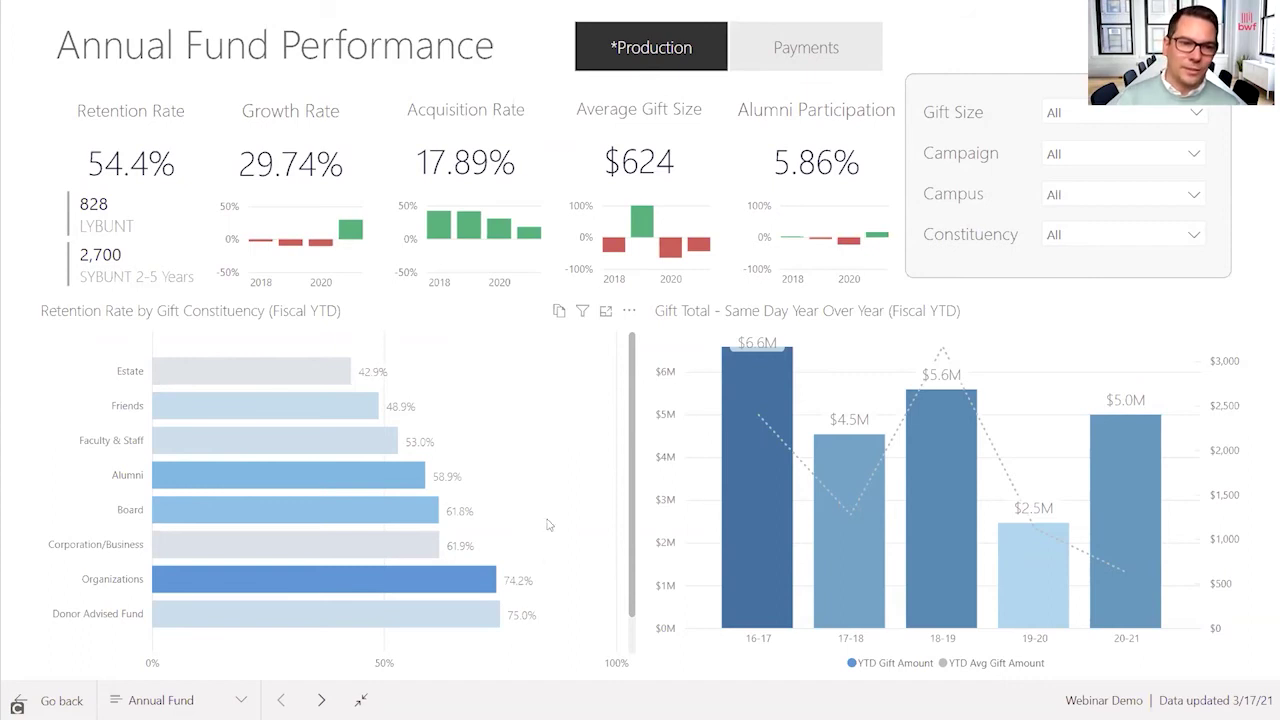
scroll(582, 514, down, 1)
scroll(580, 514, up, 1)
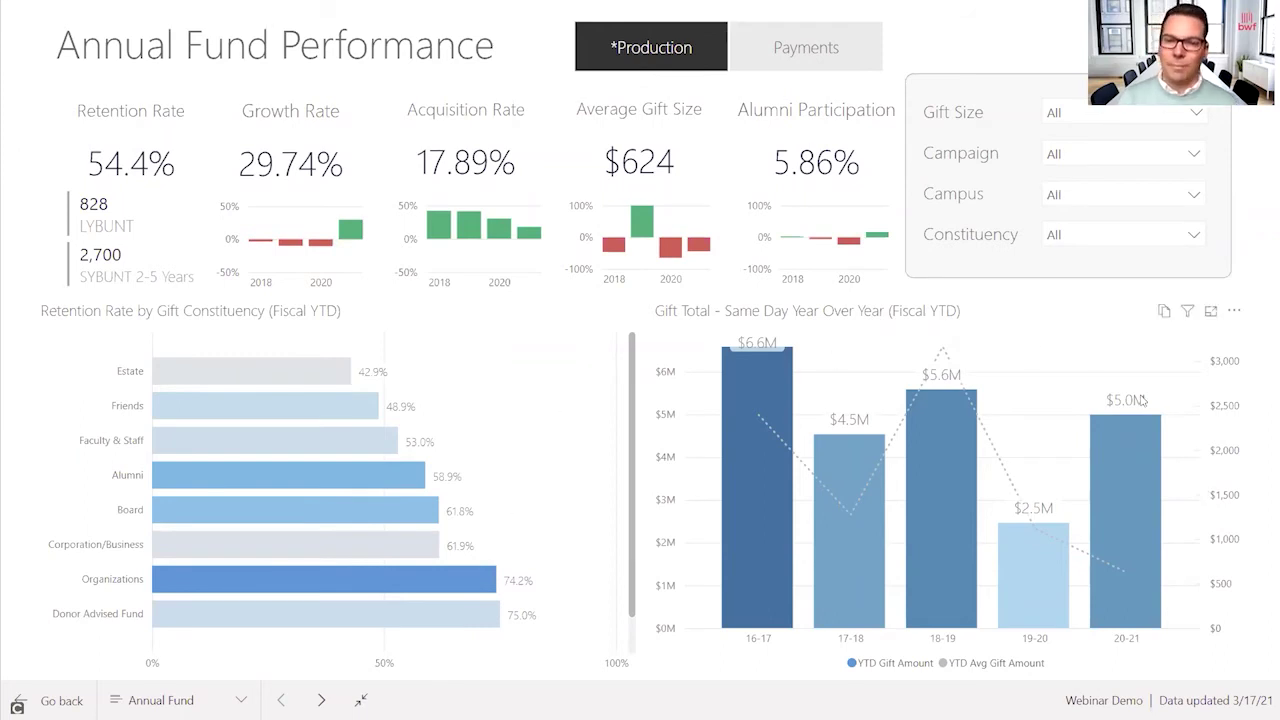
mouse_move(950, 435)
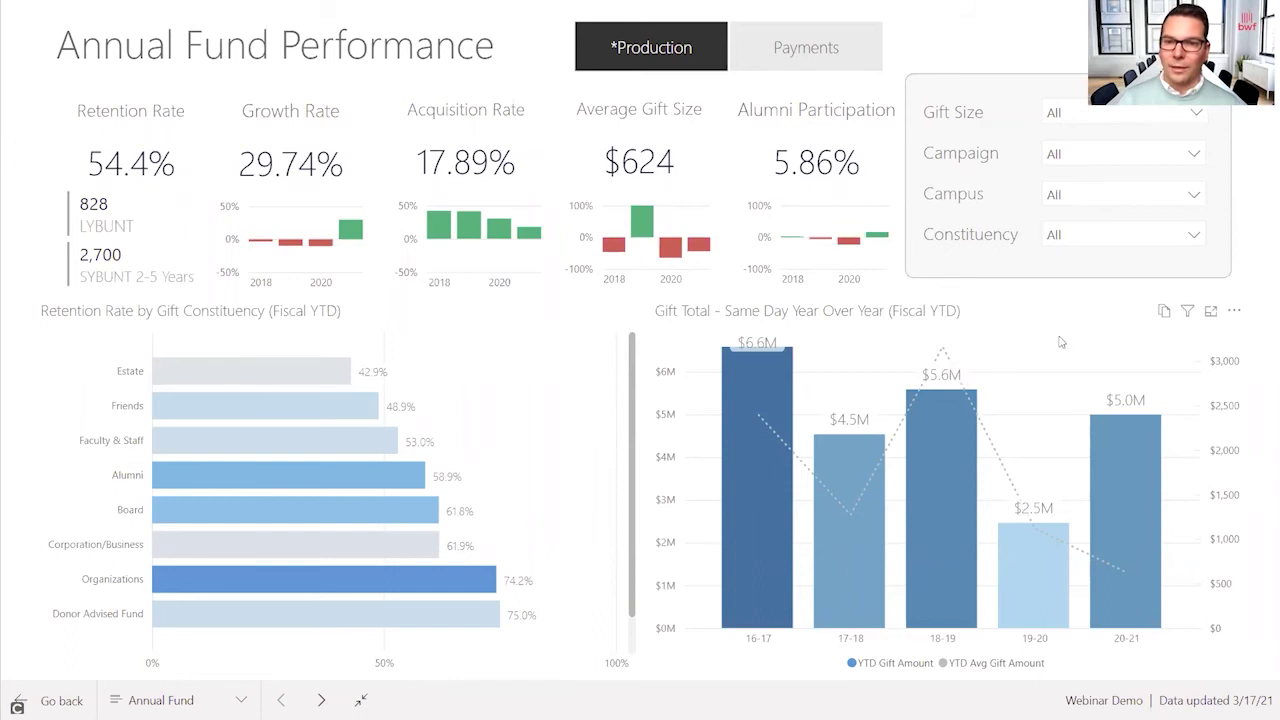
Step: Step the Gift Size slicer through $1 - $4,999 and $5,000 - $24,999, ending on $25,000+
click(1122, 114)
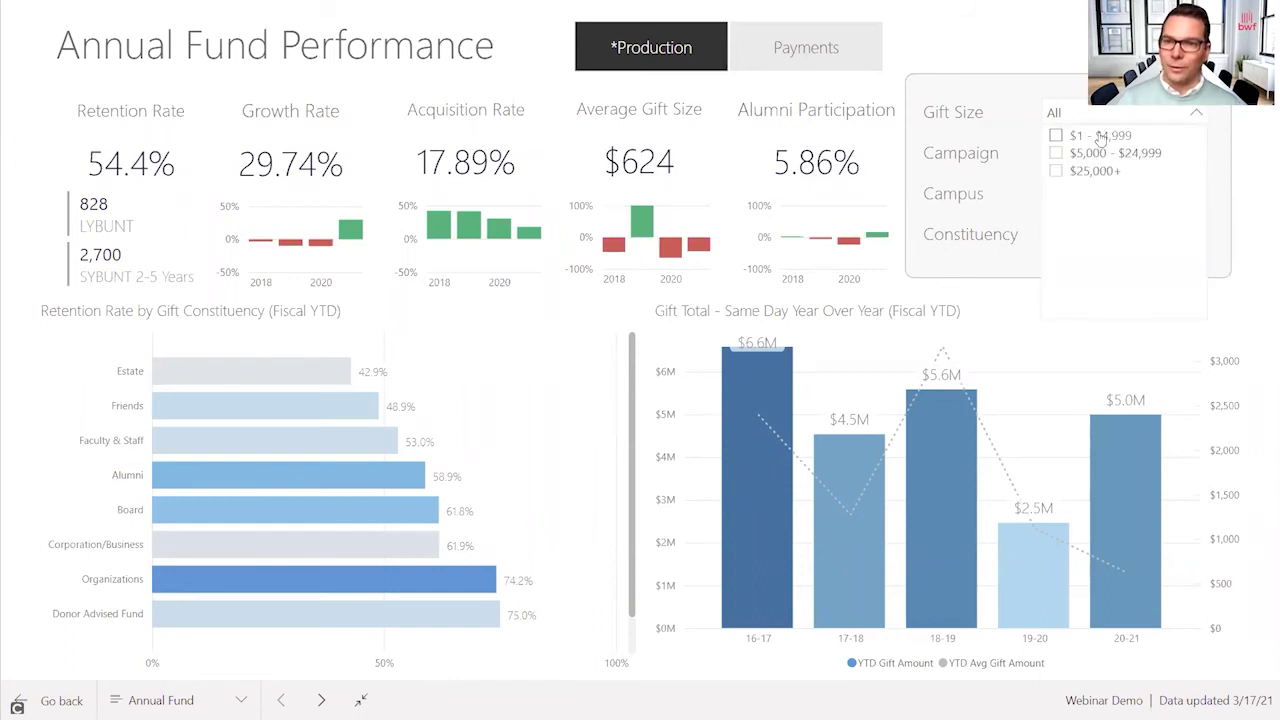
click(1100, 136)
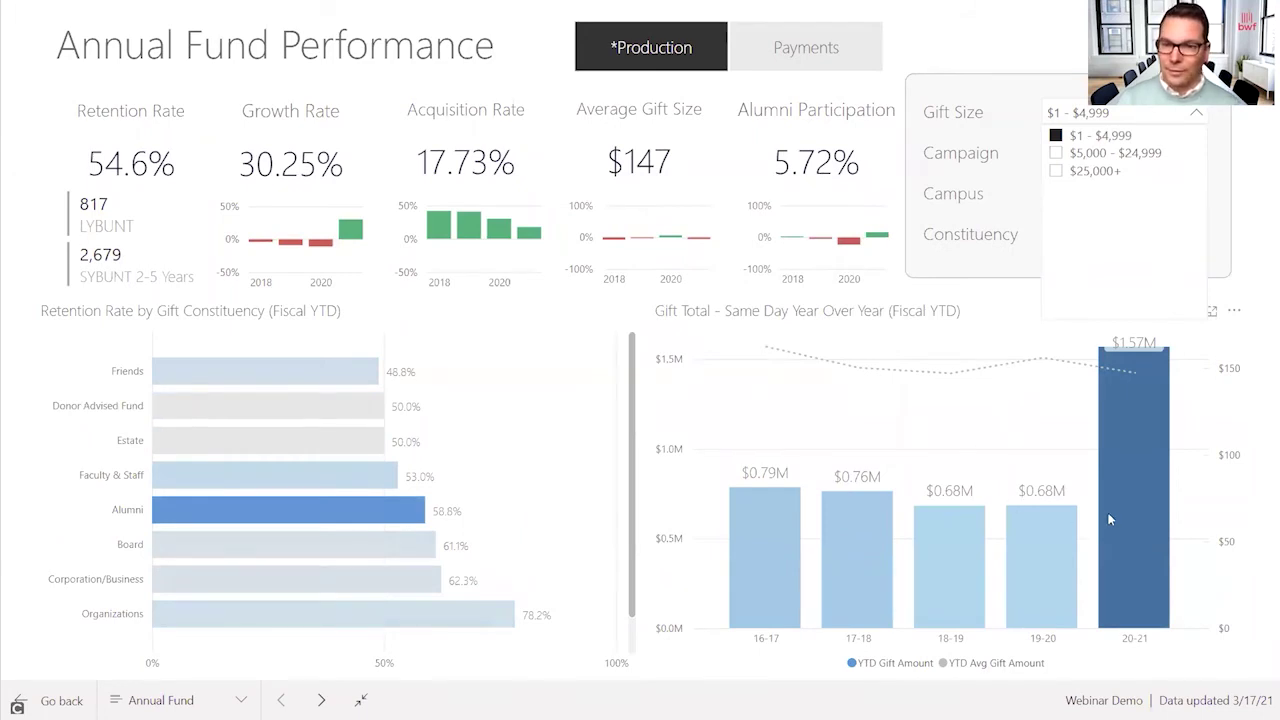
click(1095, 153)
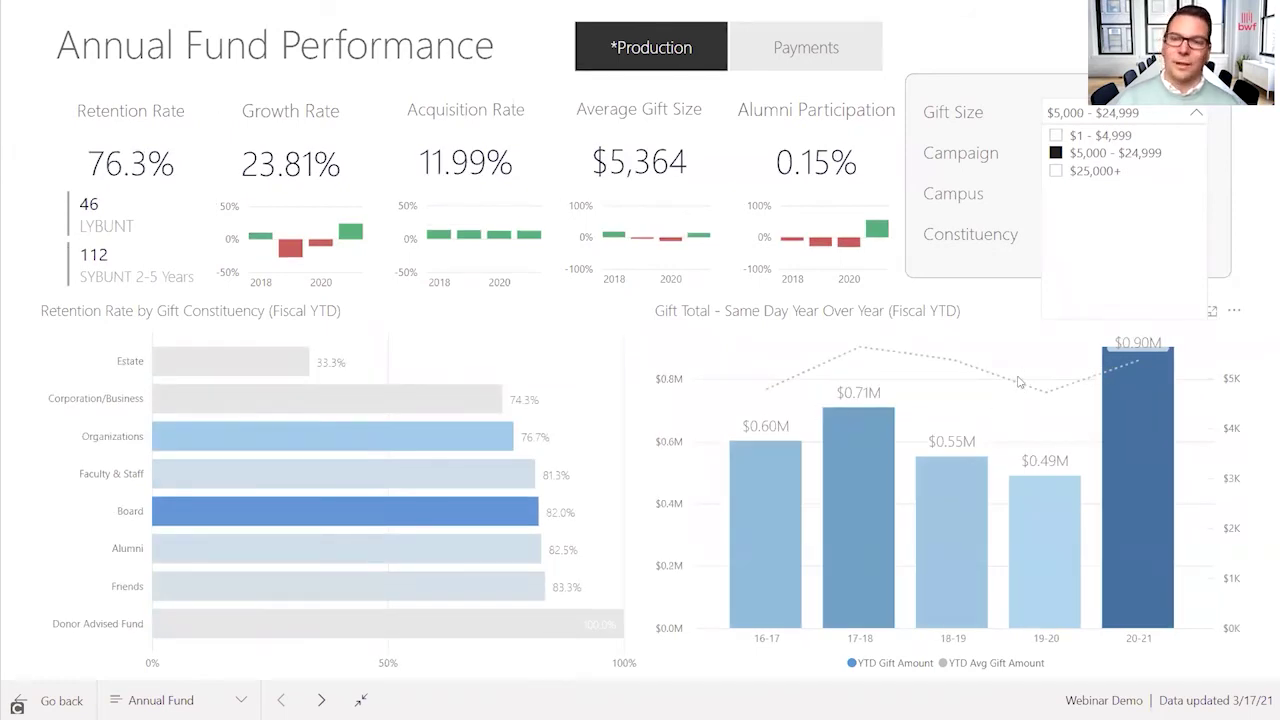
click(1058, 171)
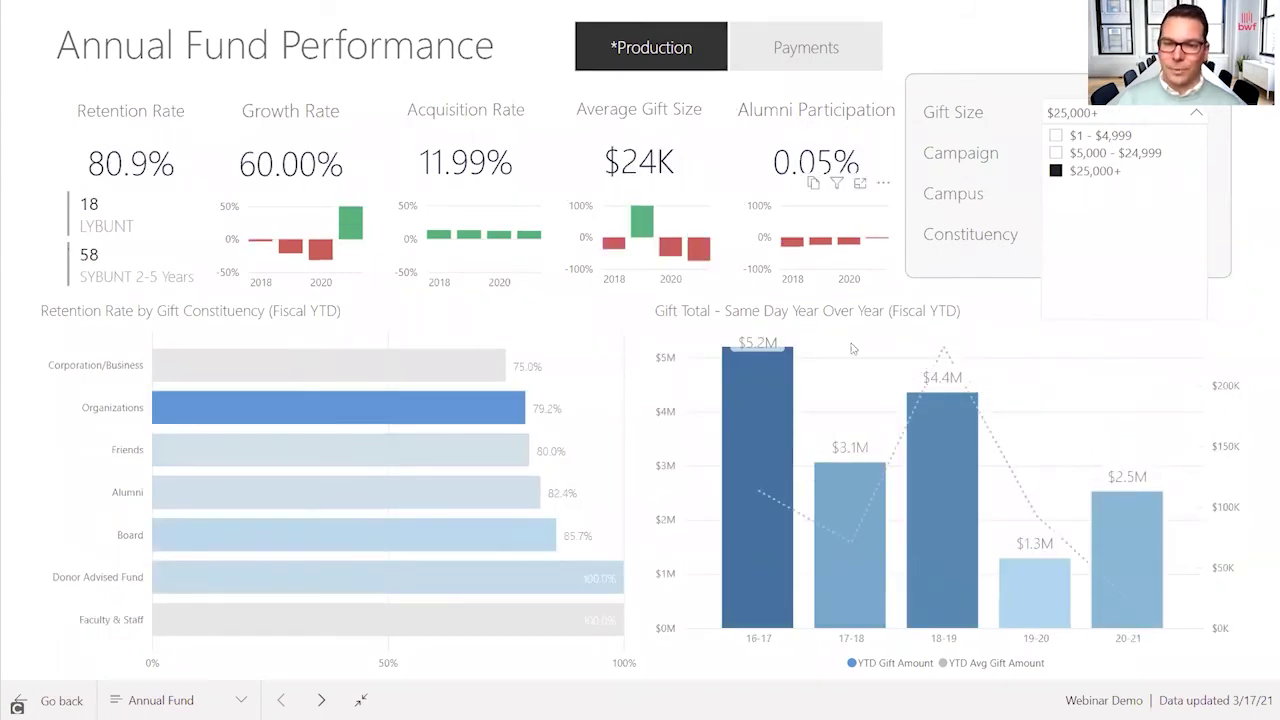
click(994, 328)
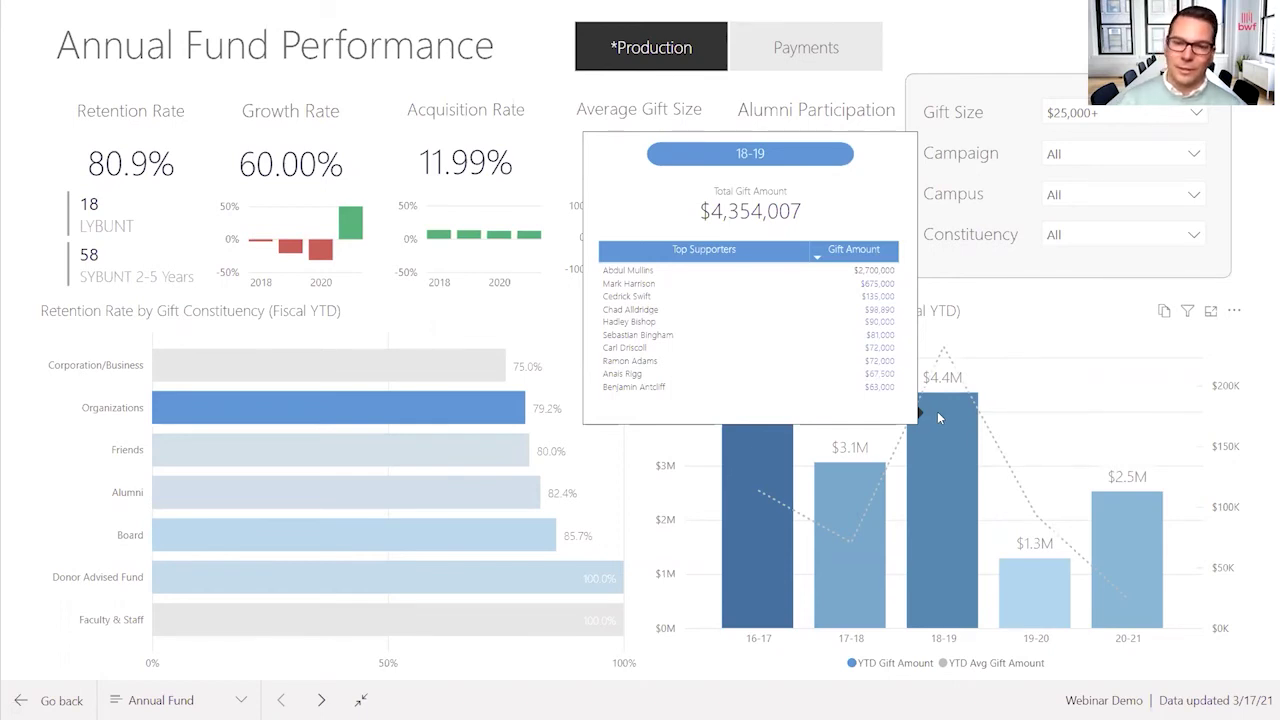
mouse_move(1122, 535)
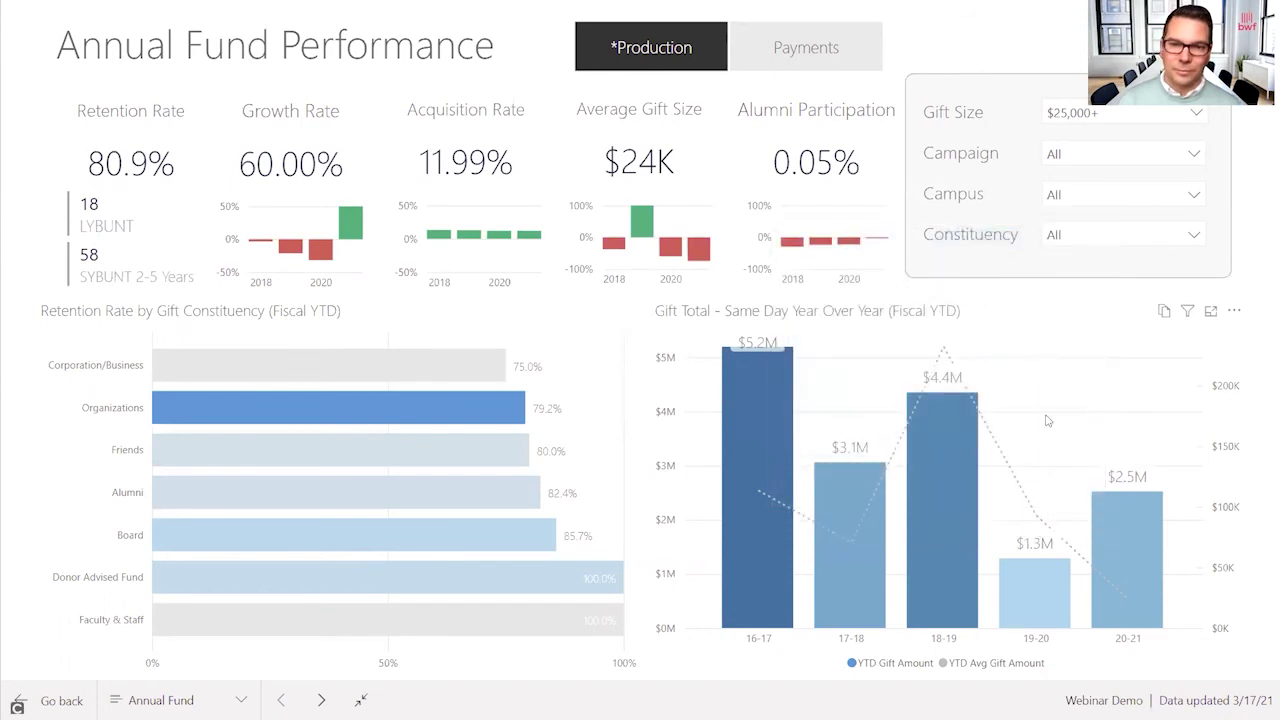
Step: On the next page, compare Gift Size $1 - $4,999 and $5,000 - $24,999, then reset to All
click(321, 700)
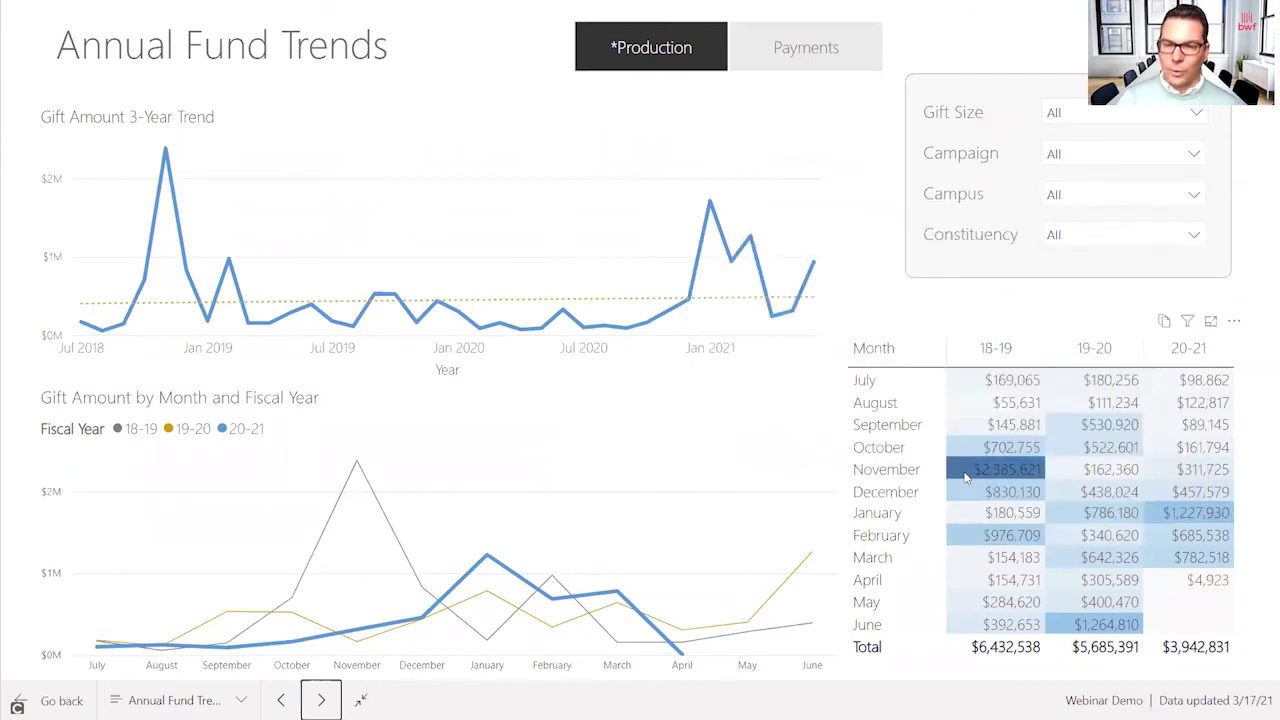
mouse_move(960, 468)
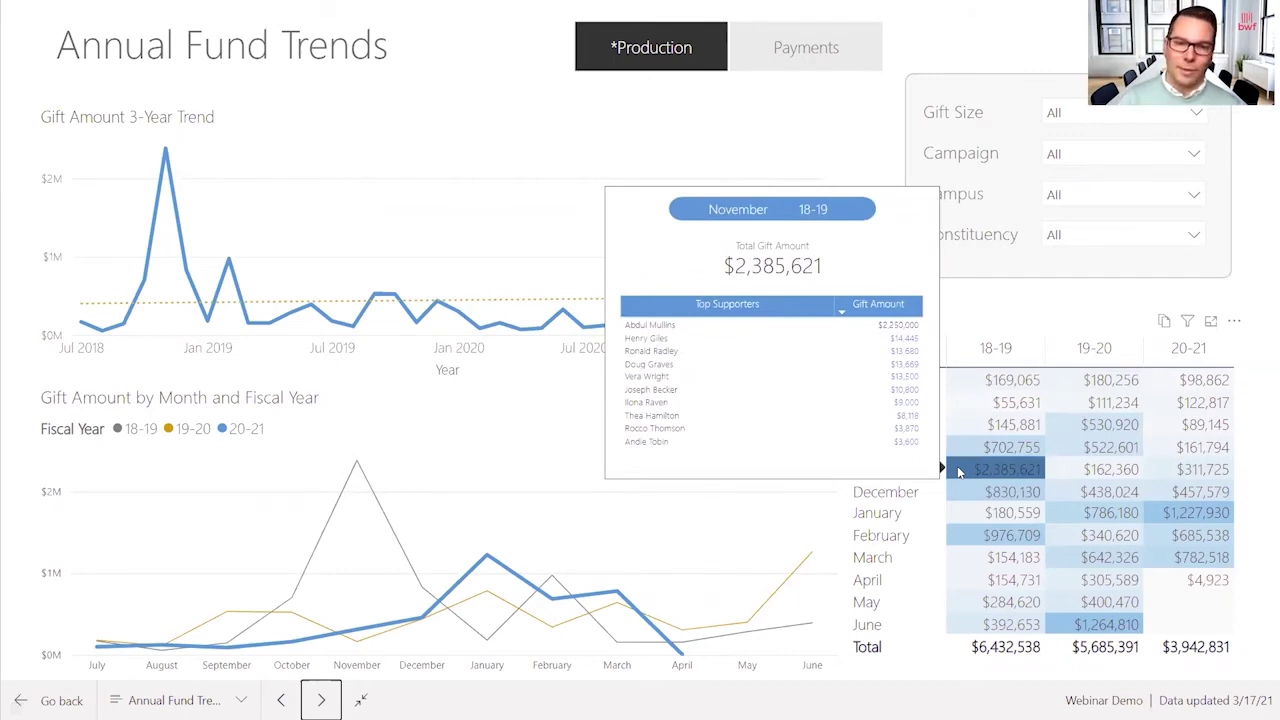
click(1064, 118)
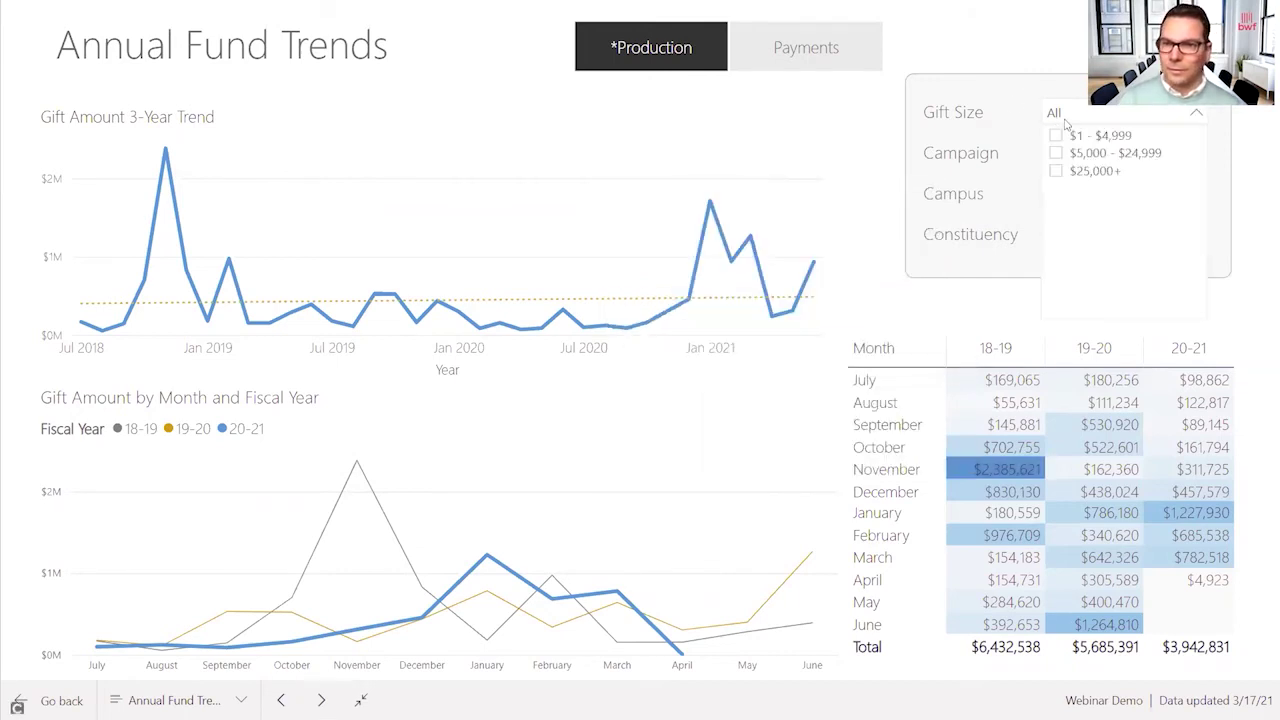
click(1090, 138)
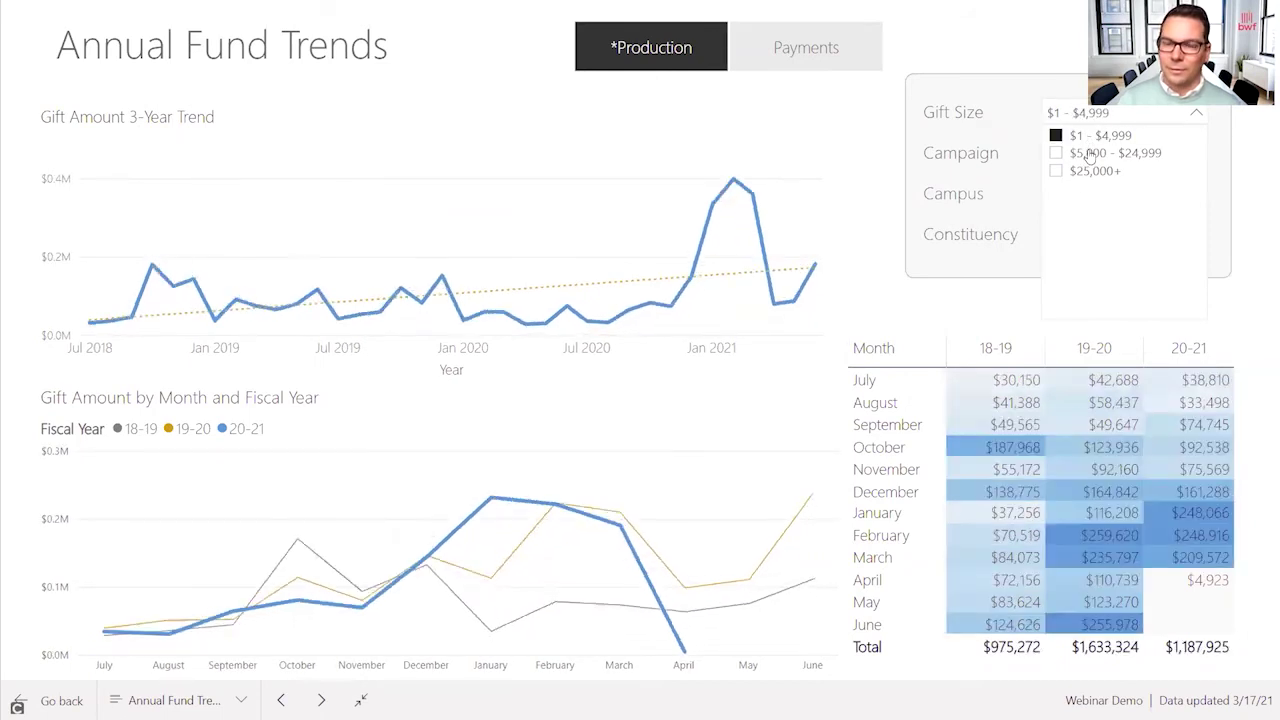
click(1088, 153)
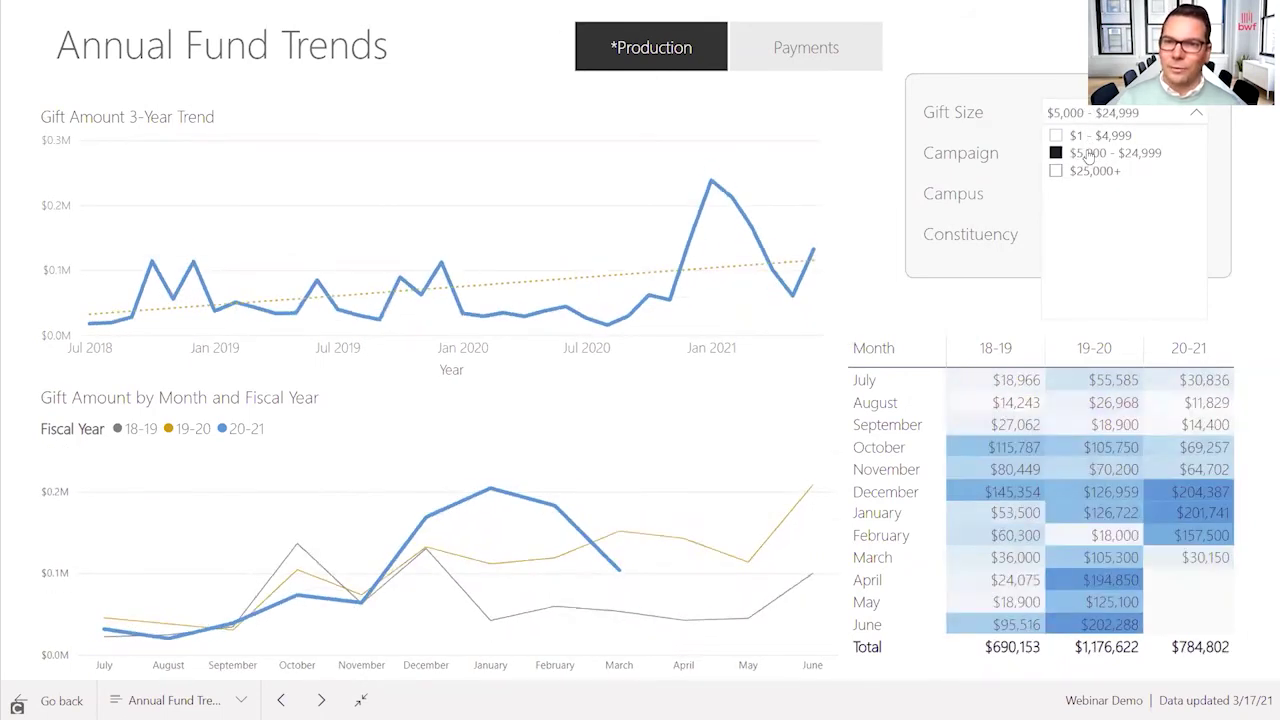
click(1088, 153)
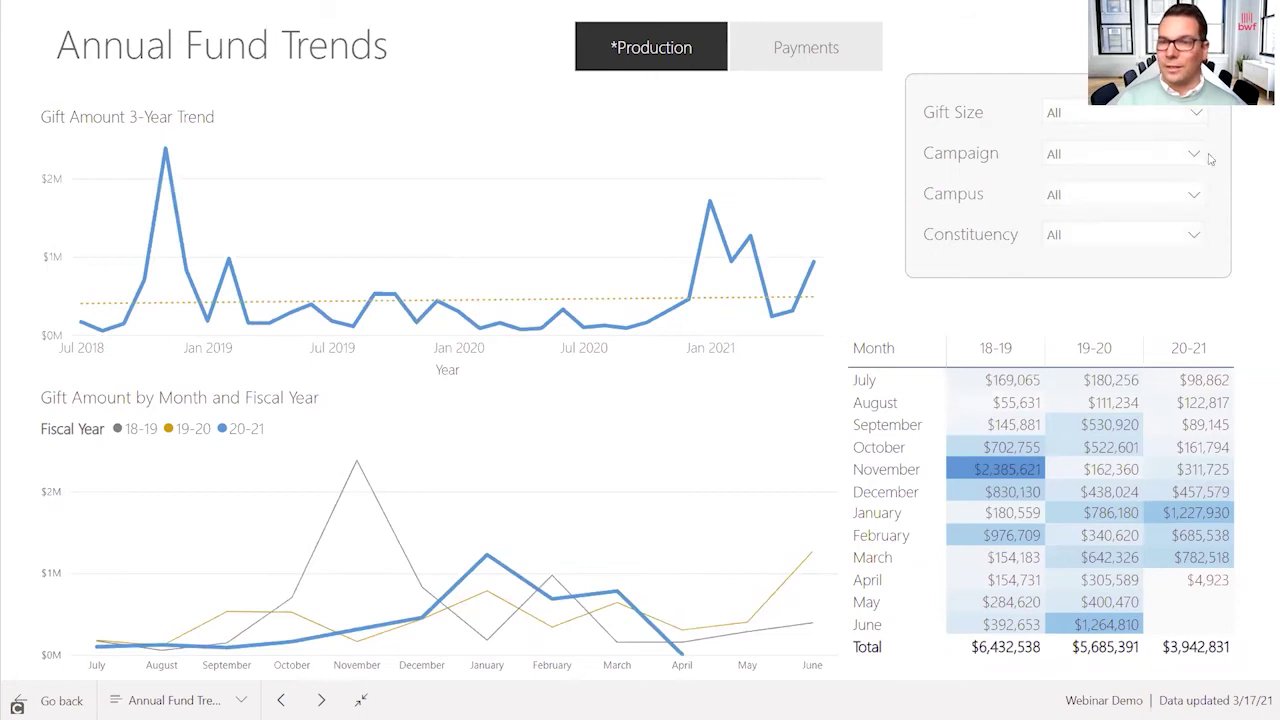
Step: Filter trends to the Capital, then Endowment campaign, clear it, and go to Summary Performance
click(1173, 158)
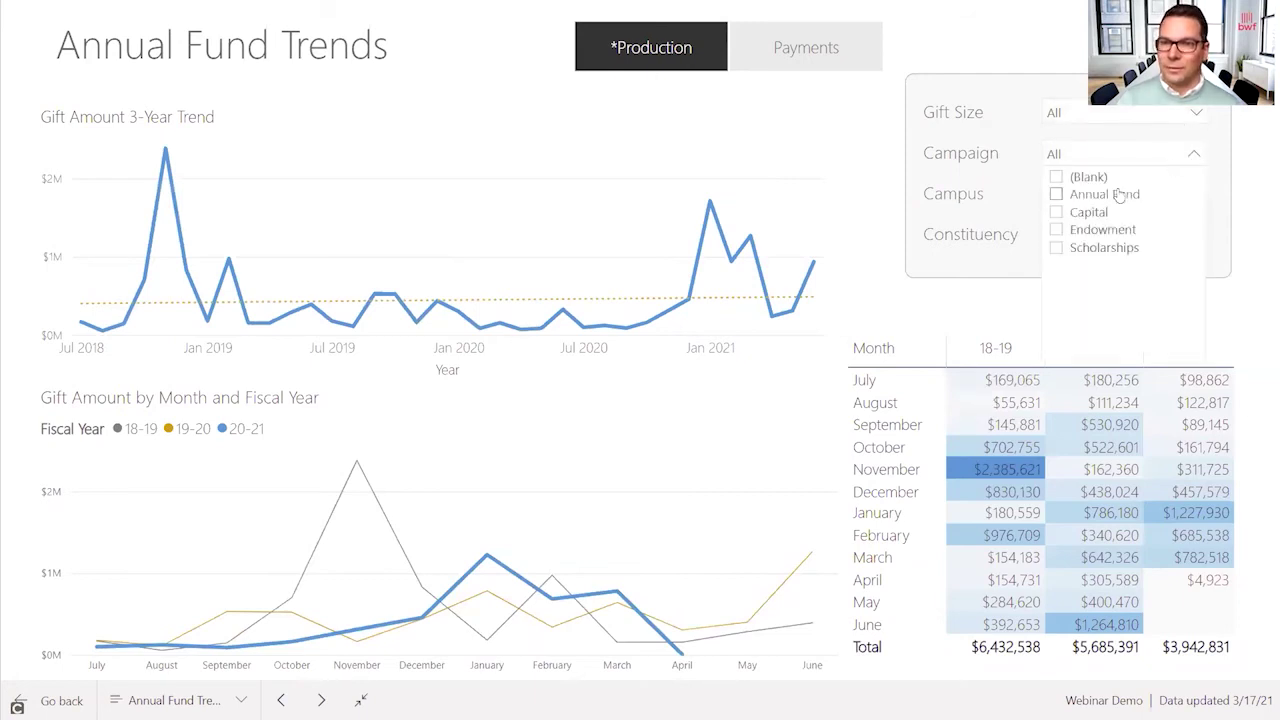
click(1100, 212)
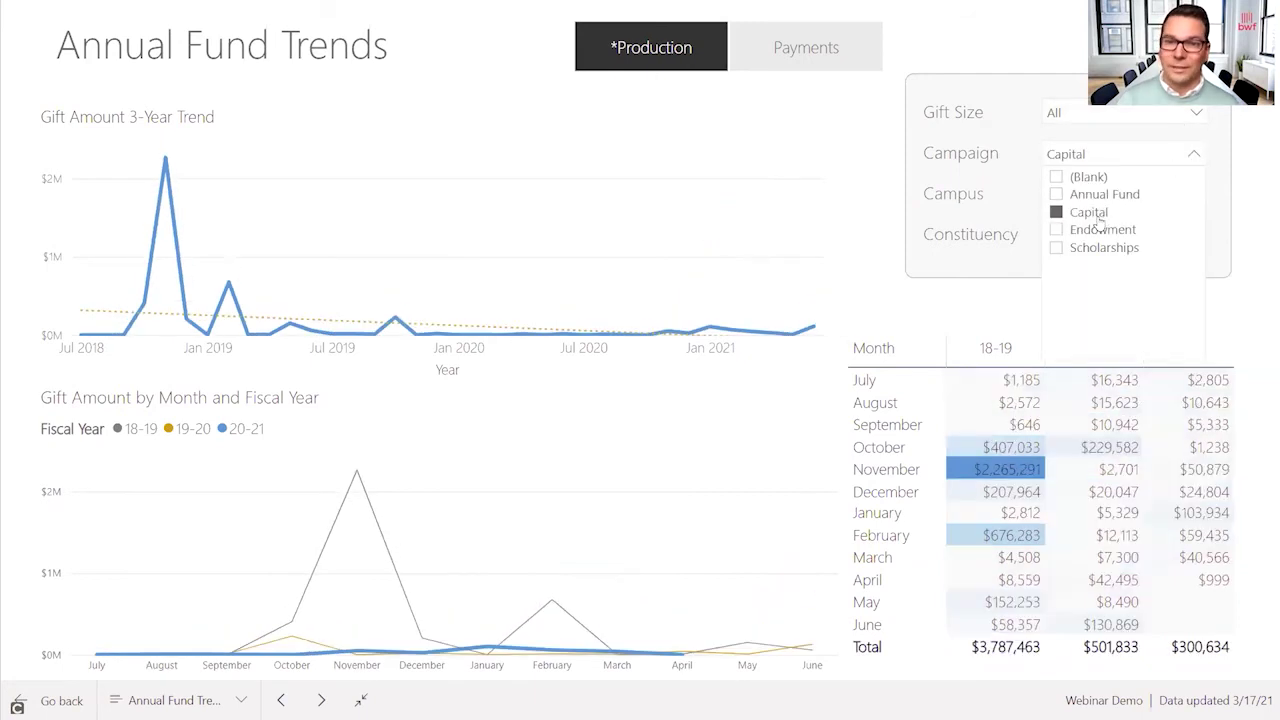
click(1103, 230)
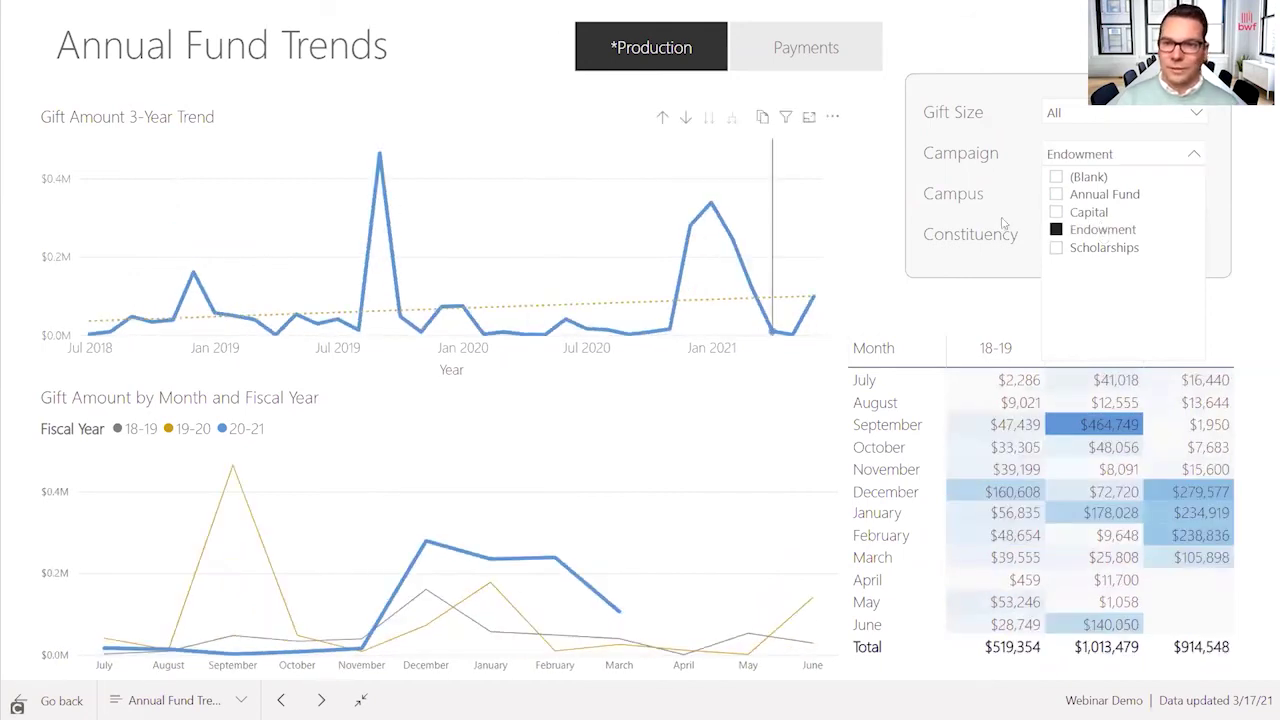
click(1057, 229)
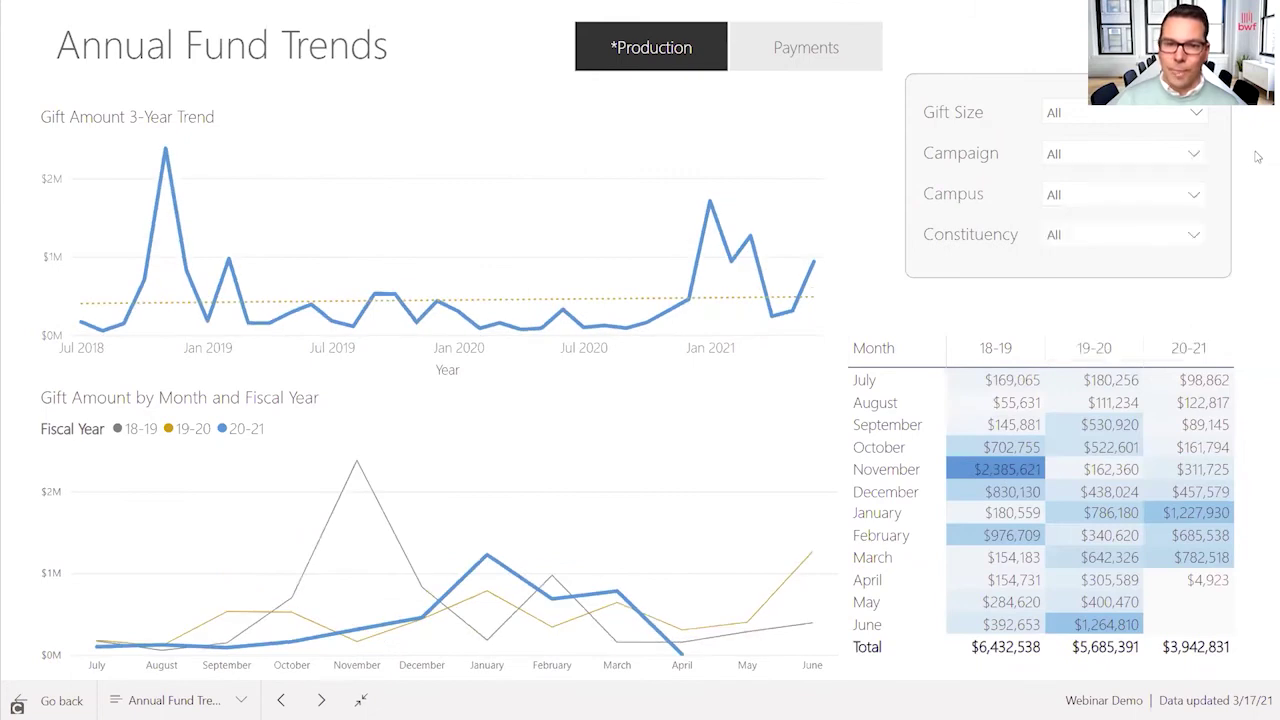
click(321, 700)
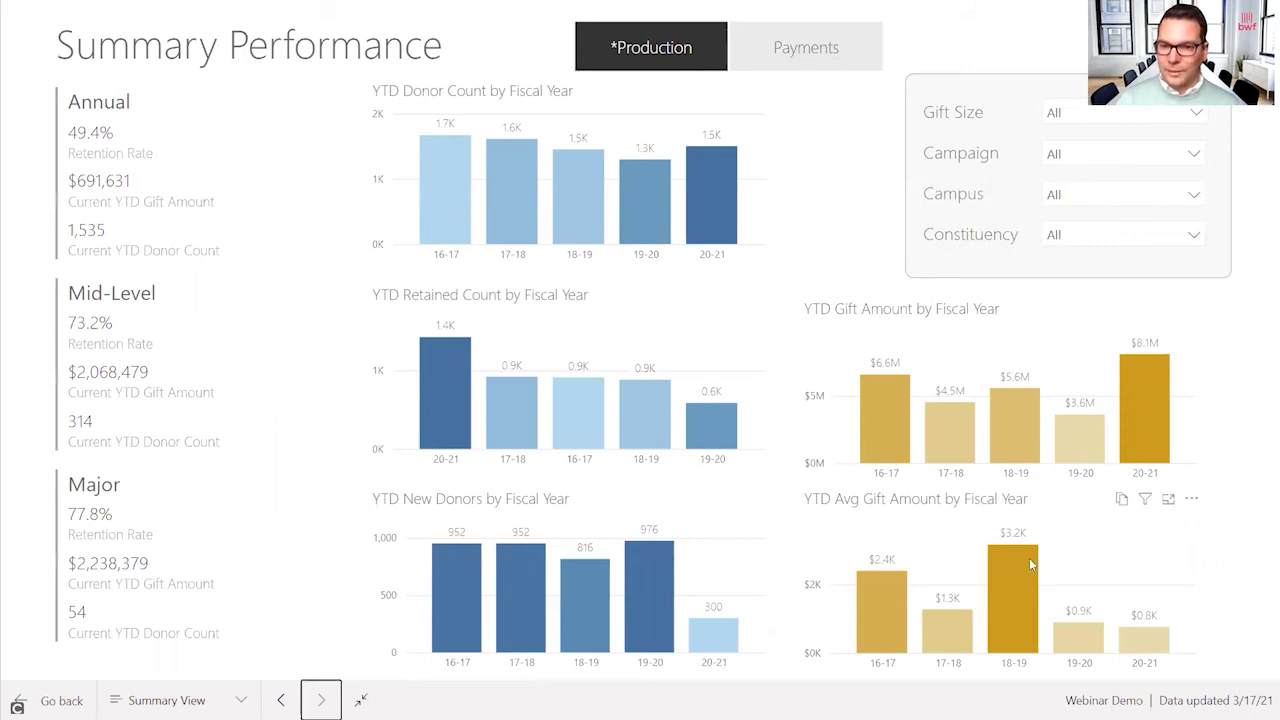
Step: Compare Gift Size $1 - $4,999 and $5,000 - $24,999, then reset the slicer to All
mouse_move(1030, 567)
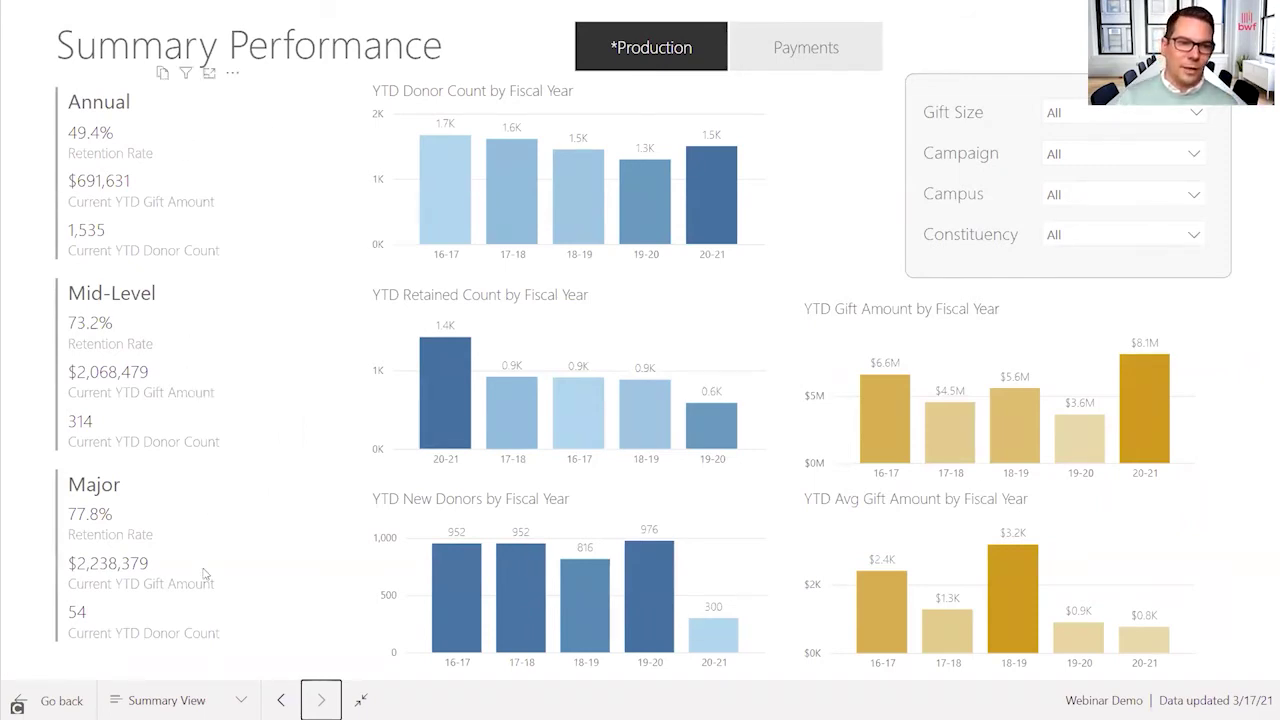
click(1096, 114)
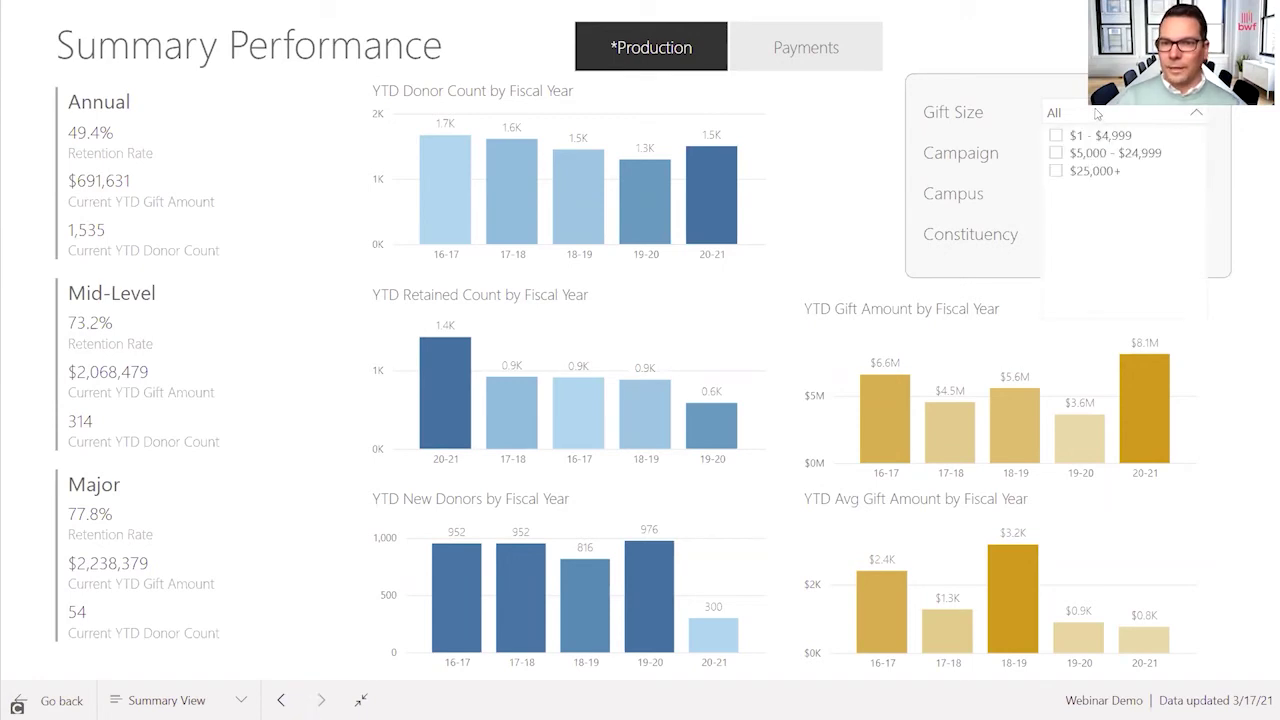
click(1100, 136)
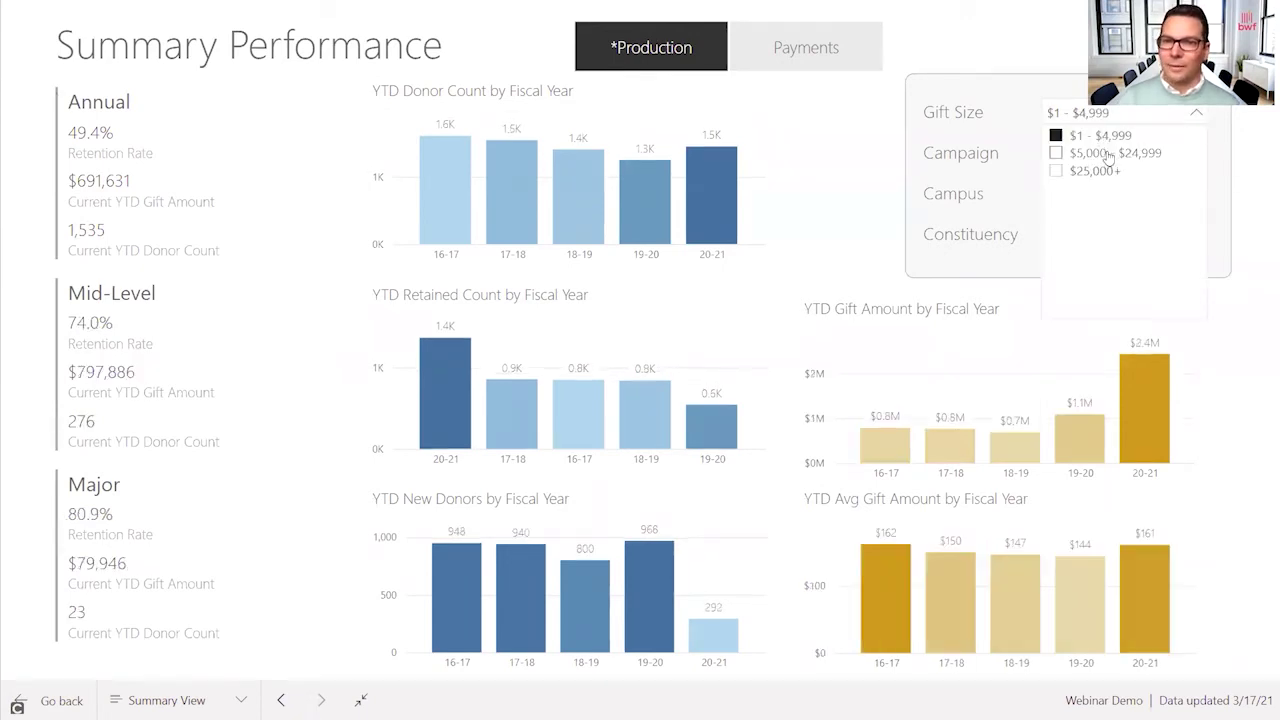
click(1108, 155)
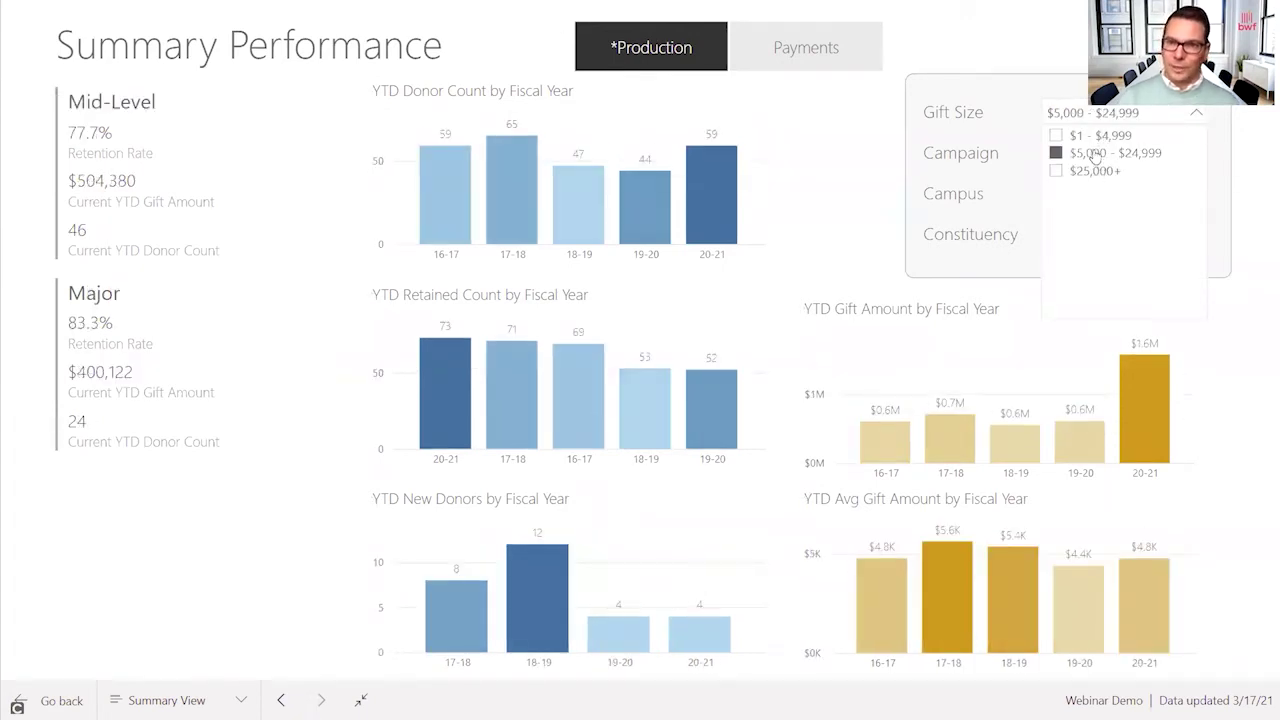
click(1096, 155)
click(1020, 95)
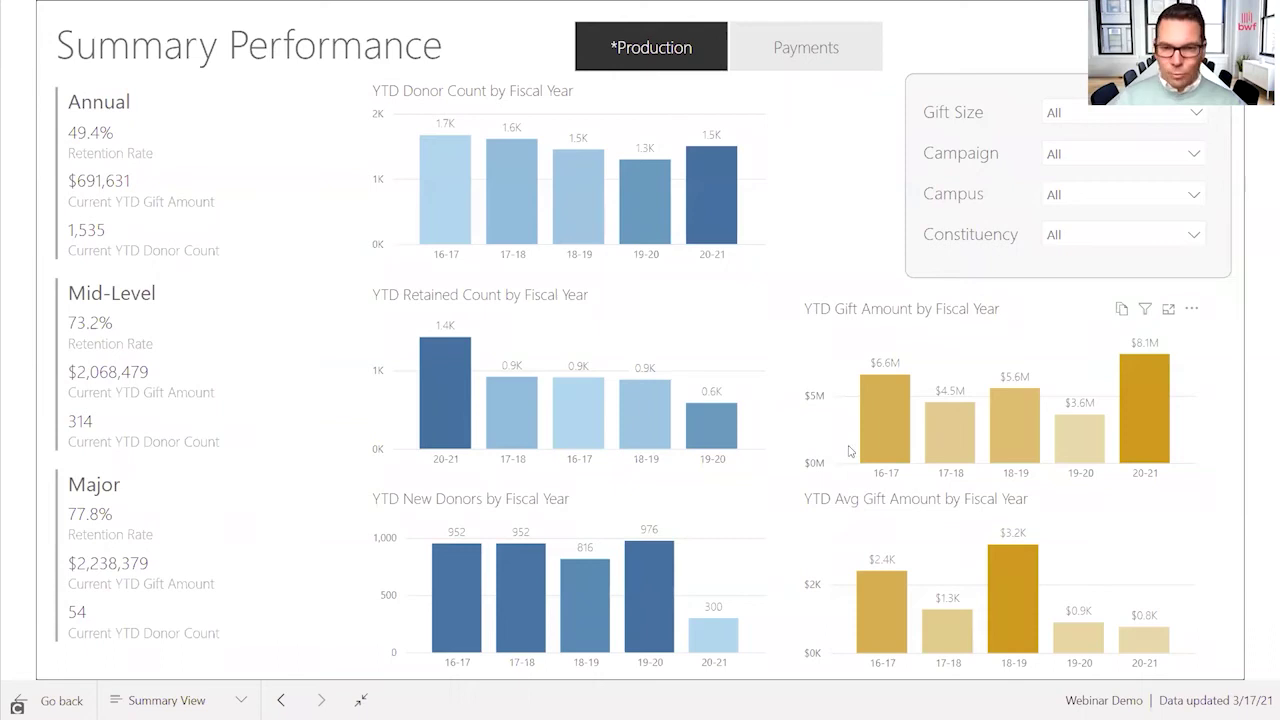
Step: Return to the previous report page and bring up the Tableau dashboard window
click(281, 700)
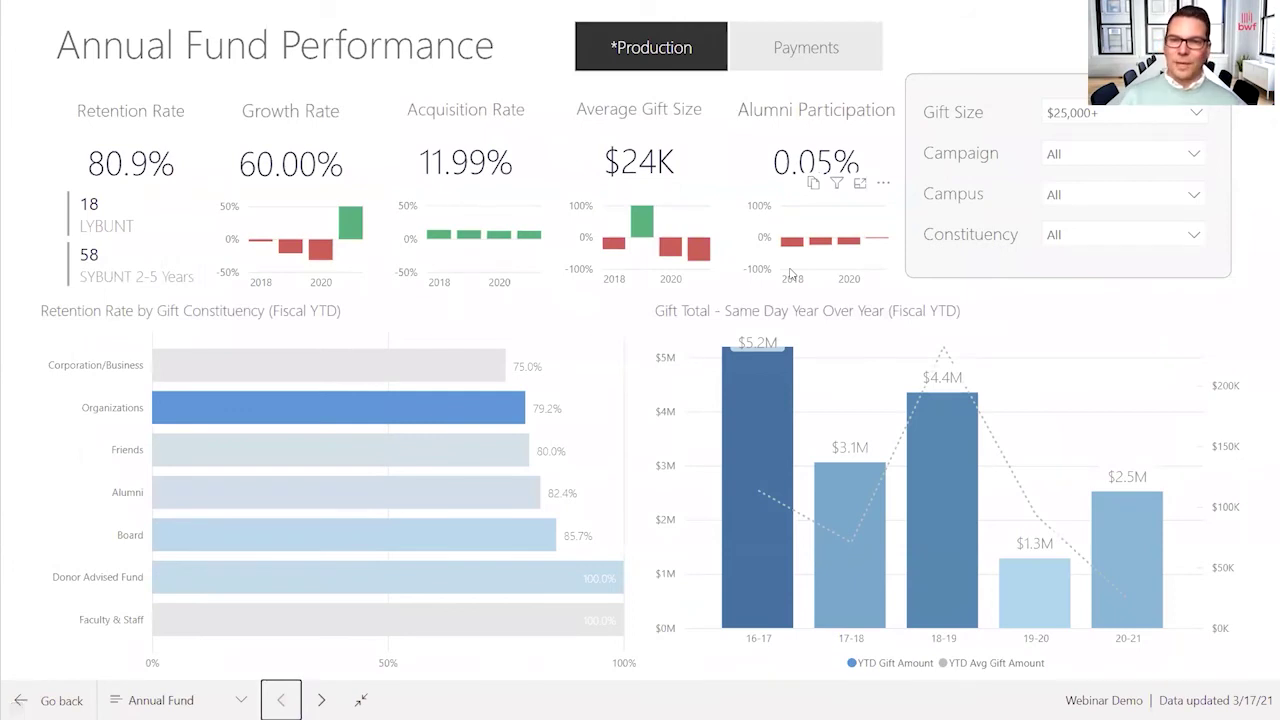
key(alt+Tab)
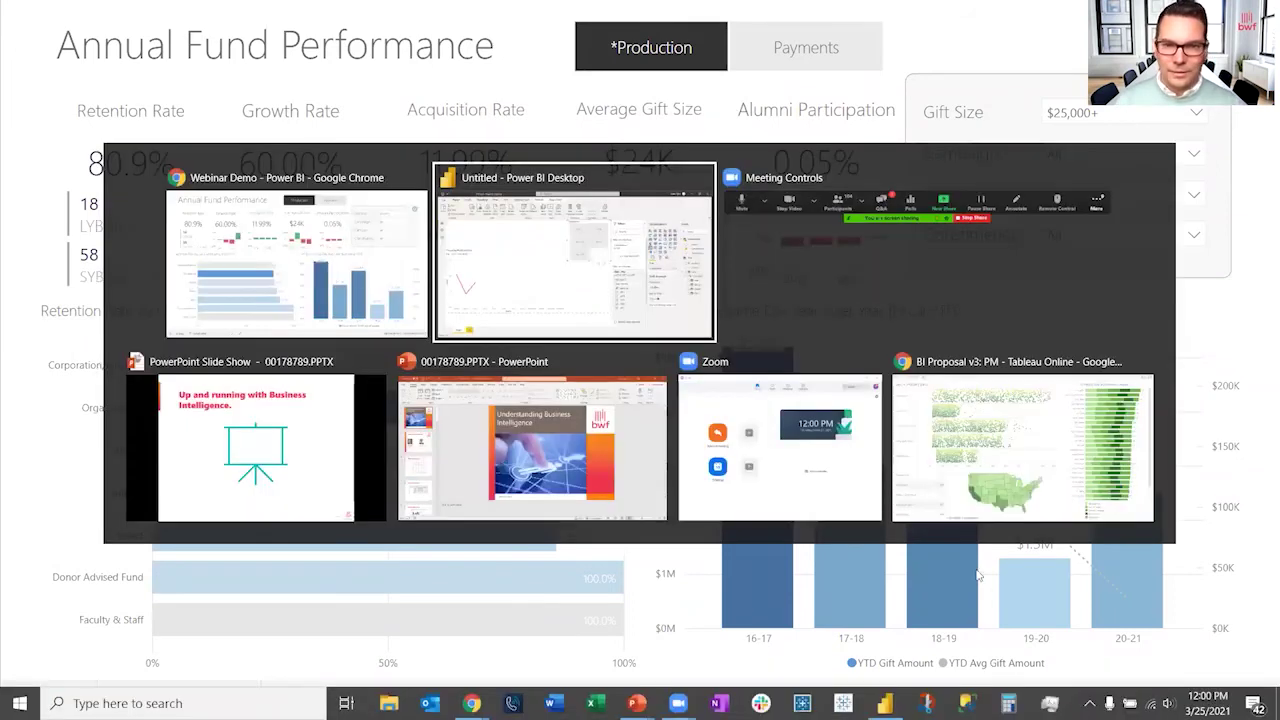
click(1015, 440)
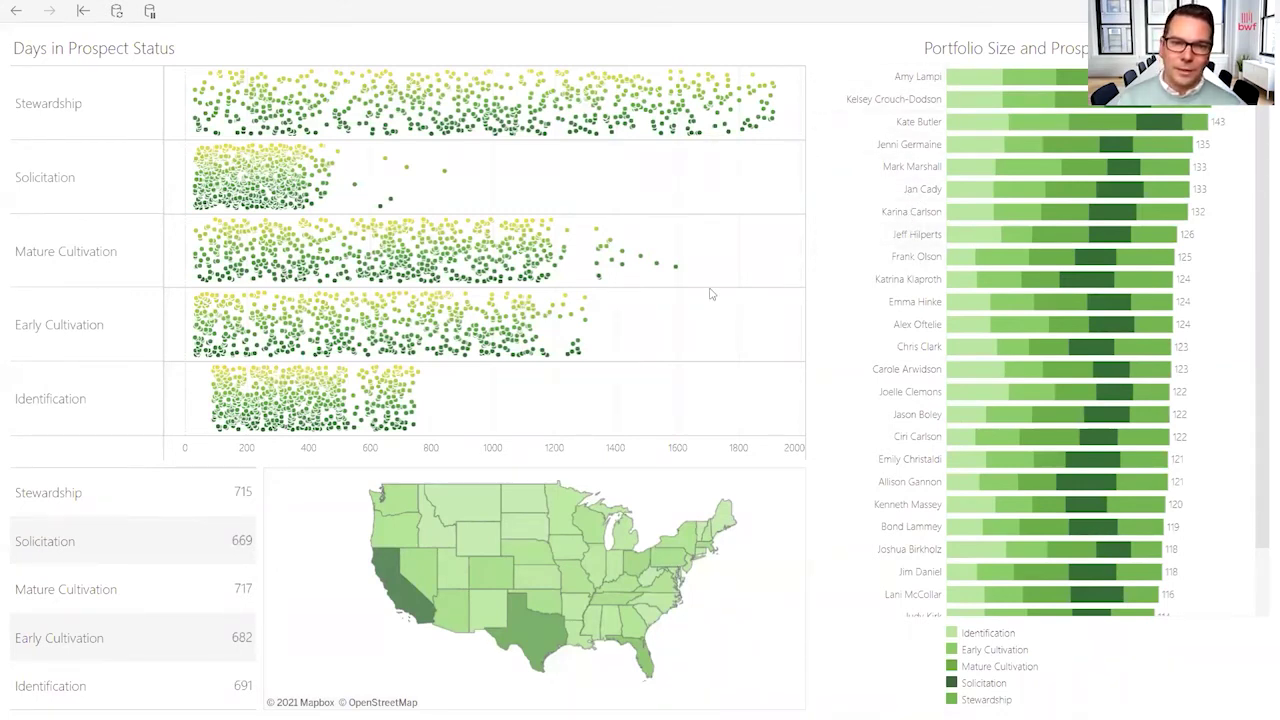
drag(697, 289, 581, 226)
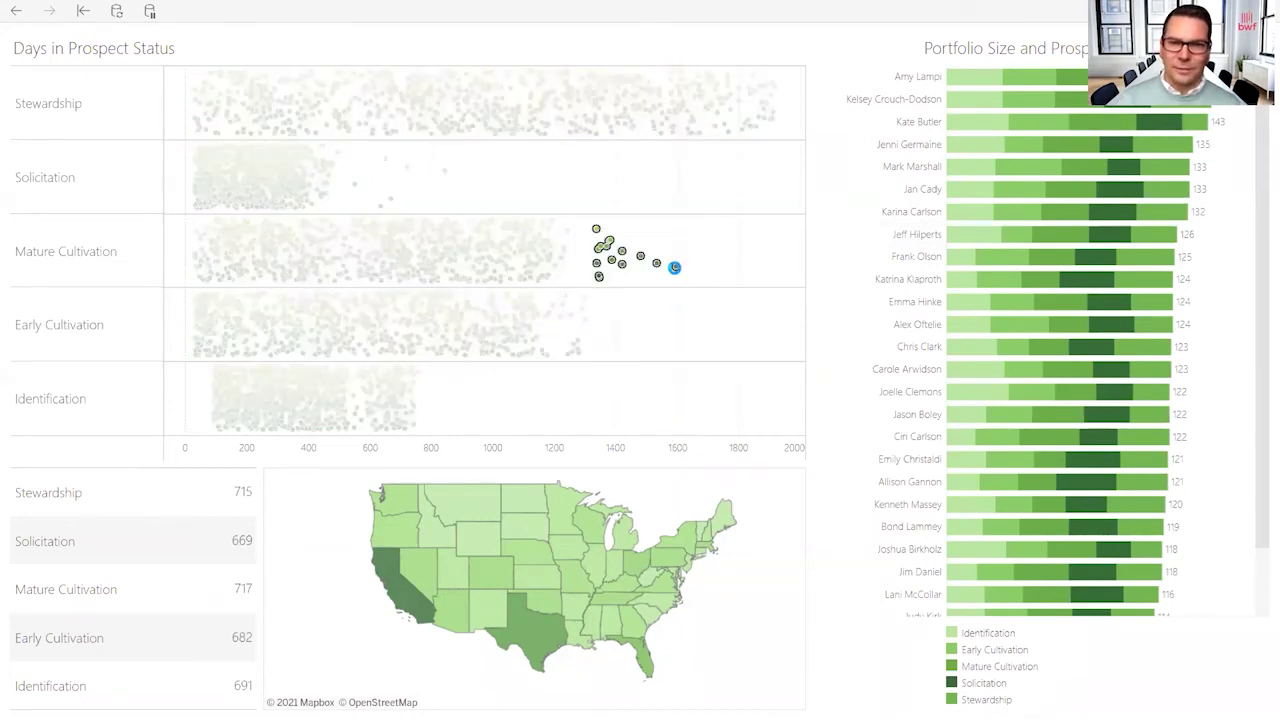
mouse_move(676, 274)
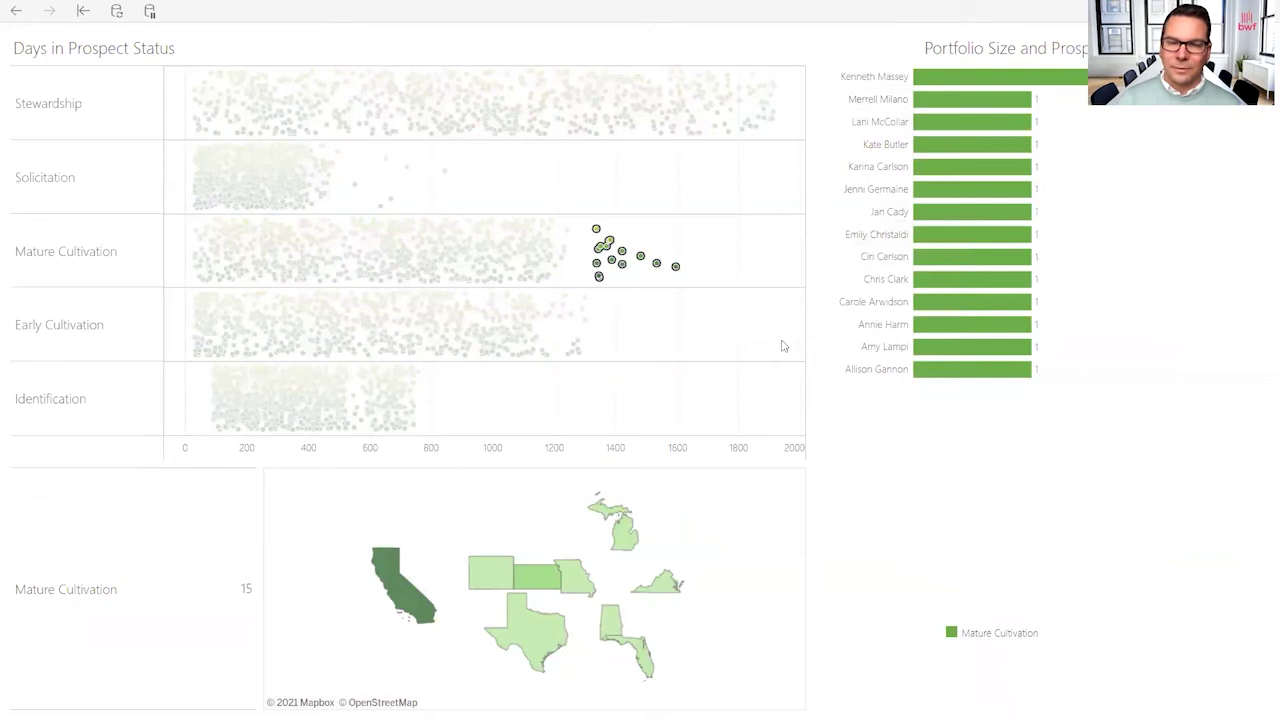
click(732, 348)
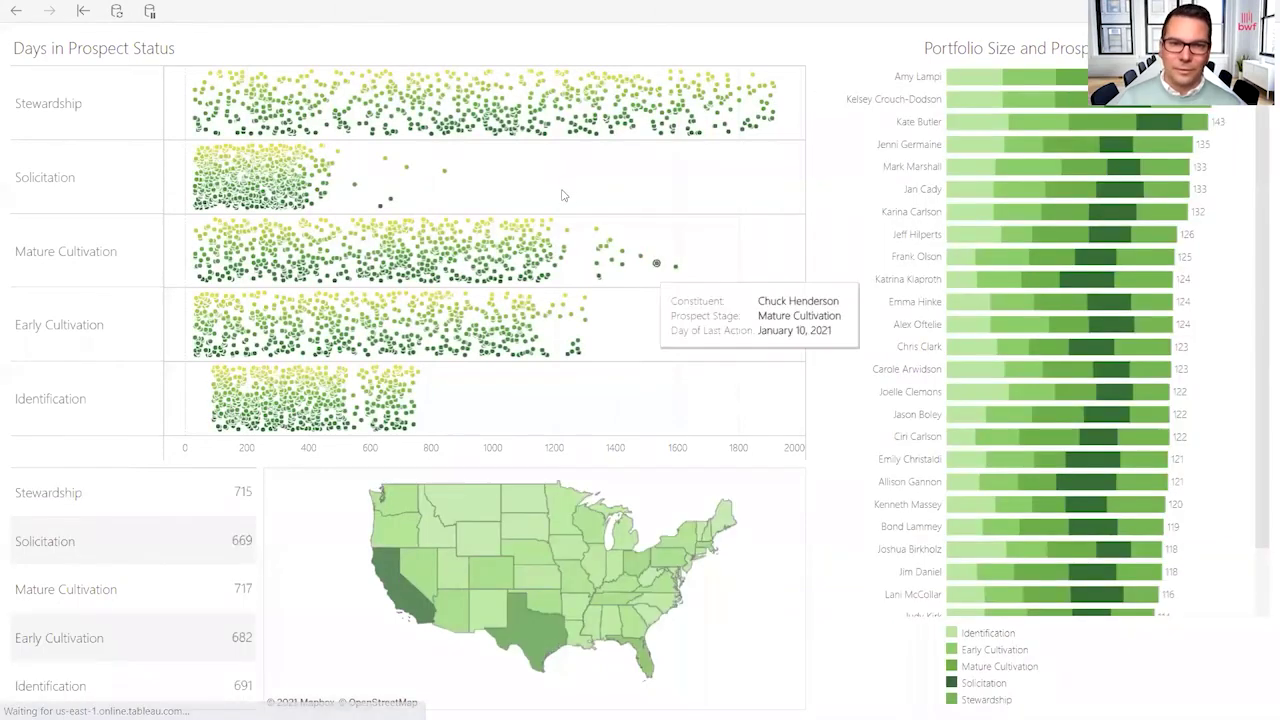
drag(464, 205, 338, 147)
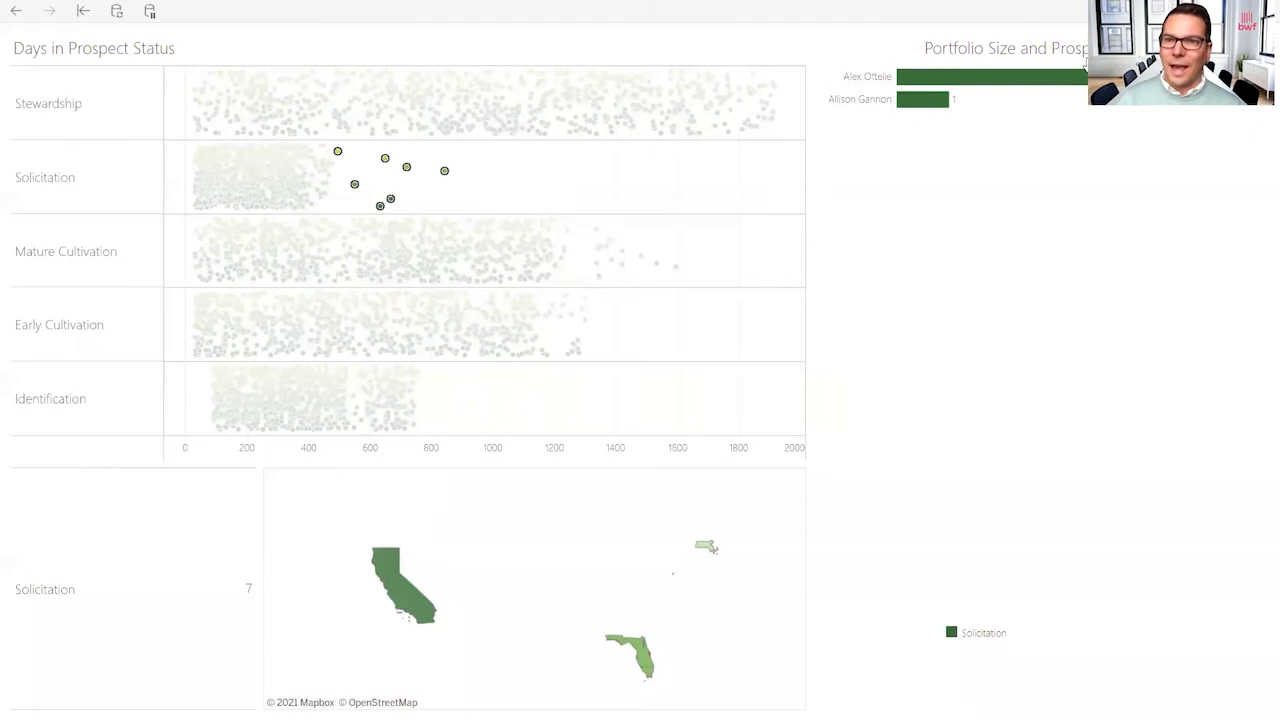
click(549, 174)
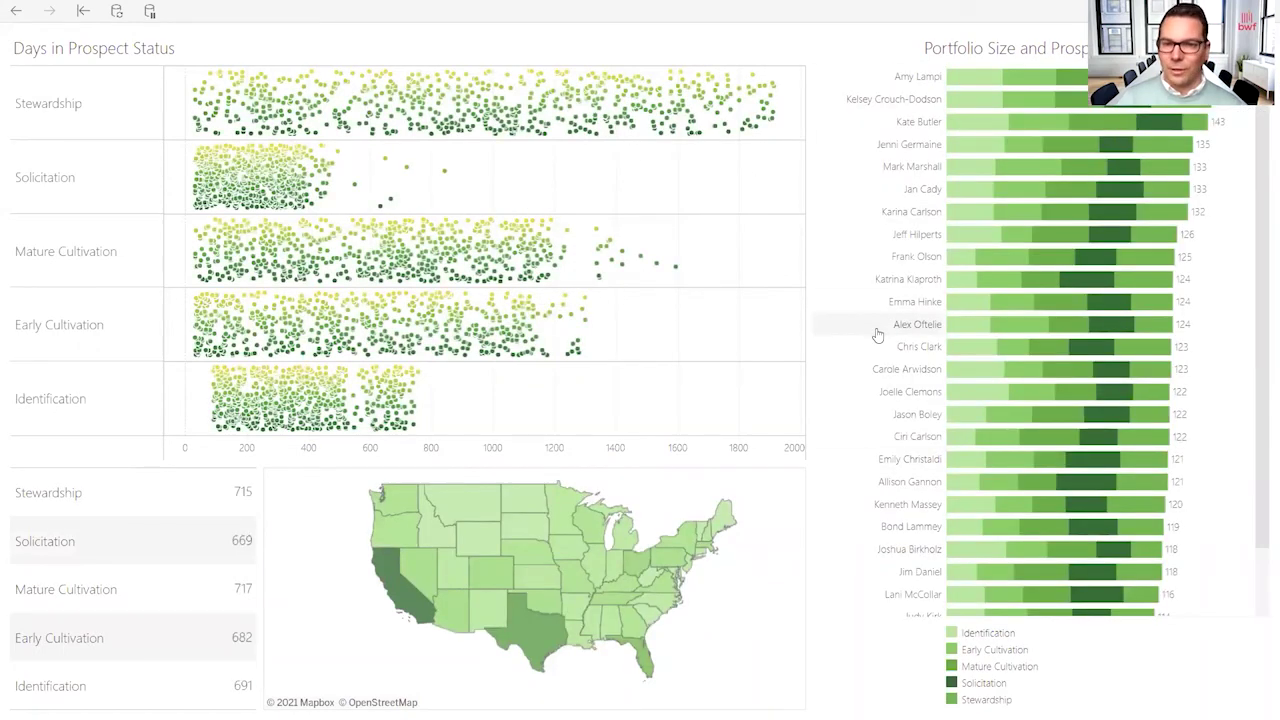
Step: Filter the dashboard by one fundraiser, western states and California, clearing each selection
click(877, 334)
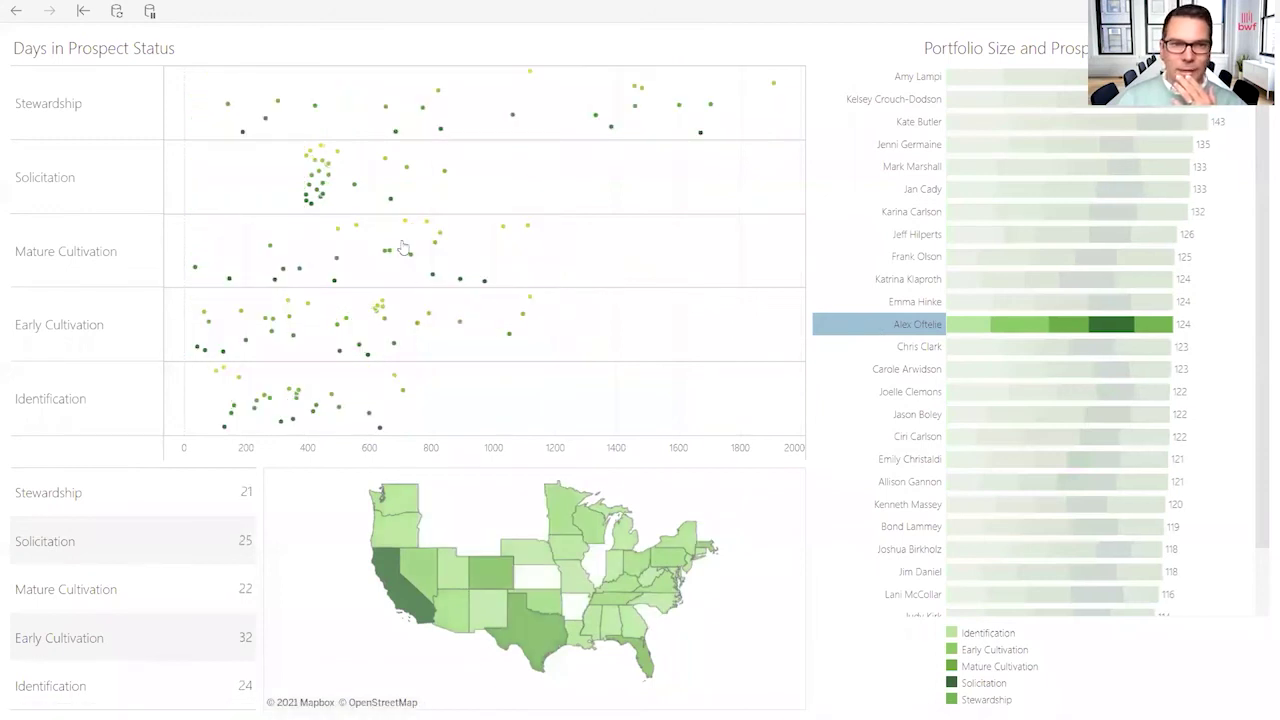
click(891, 333)
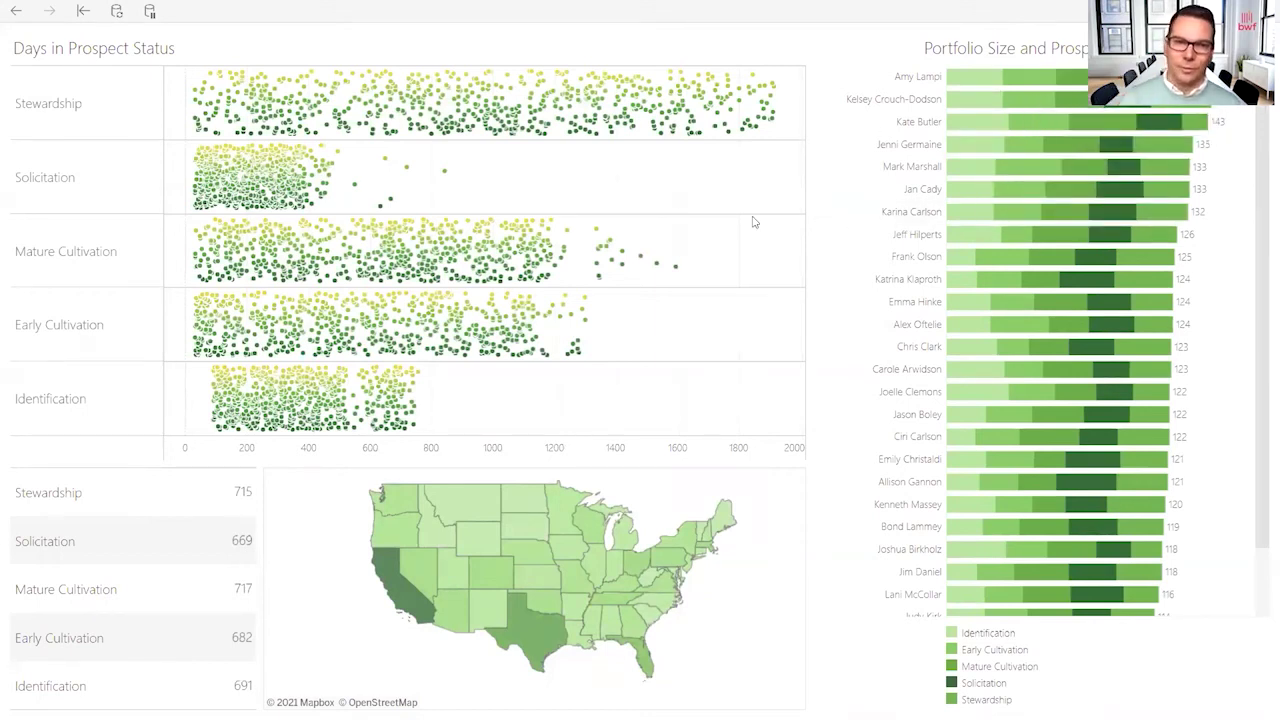
mouse_move(700, 501)
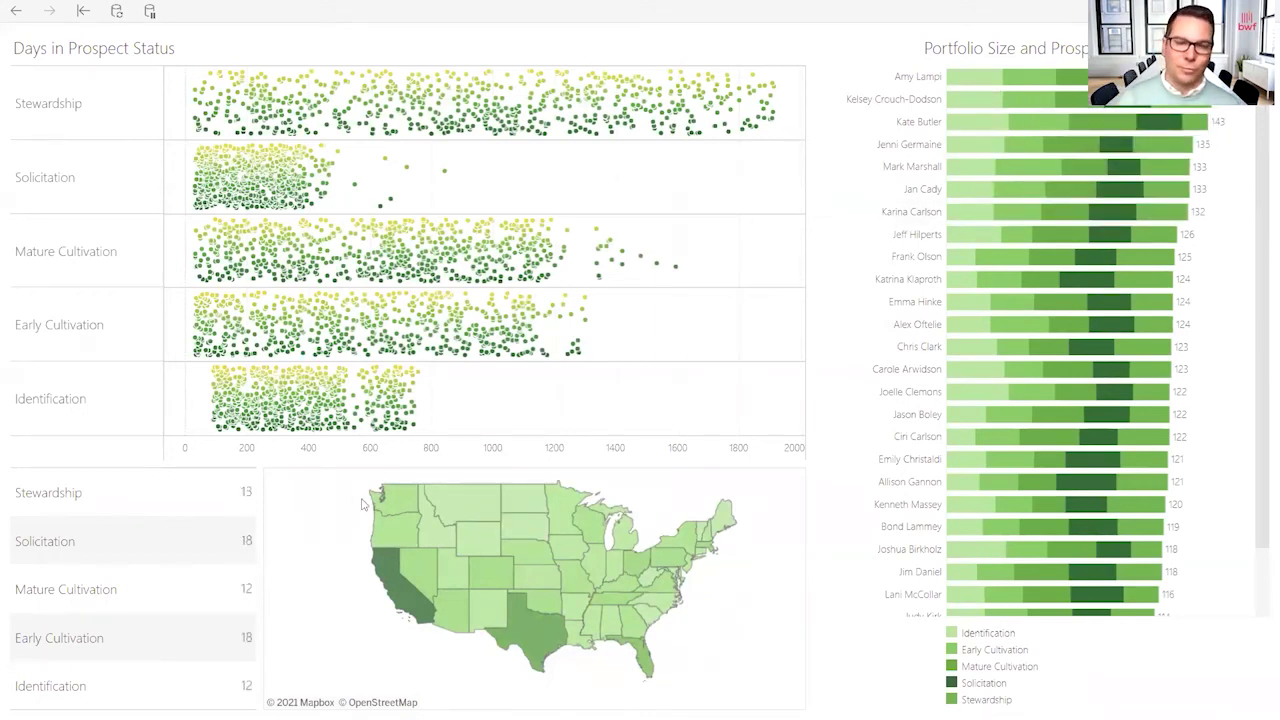
mouse_move(342, 485)
mouse_down()
mouse_move(370, 545)
mouse_move(440, 622)
mouse_move(540, 675)
mouse_up()
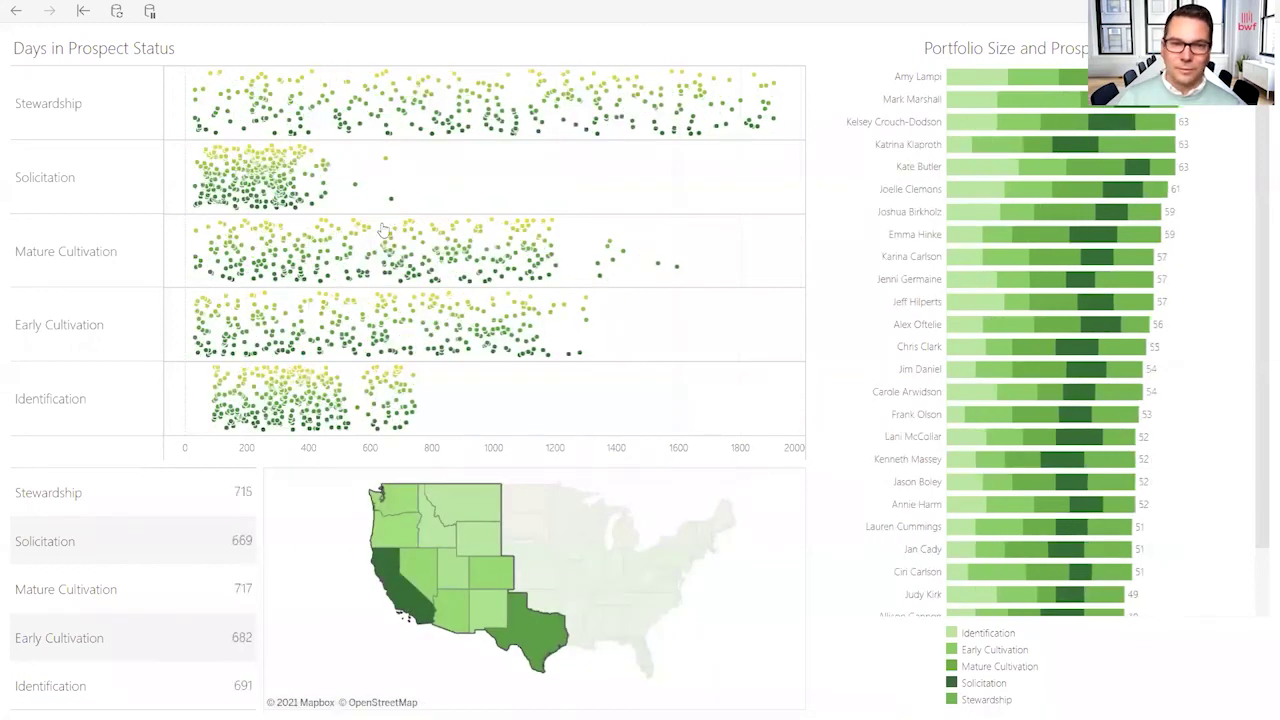
click(702, 498)
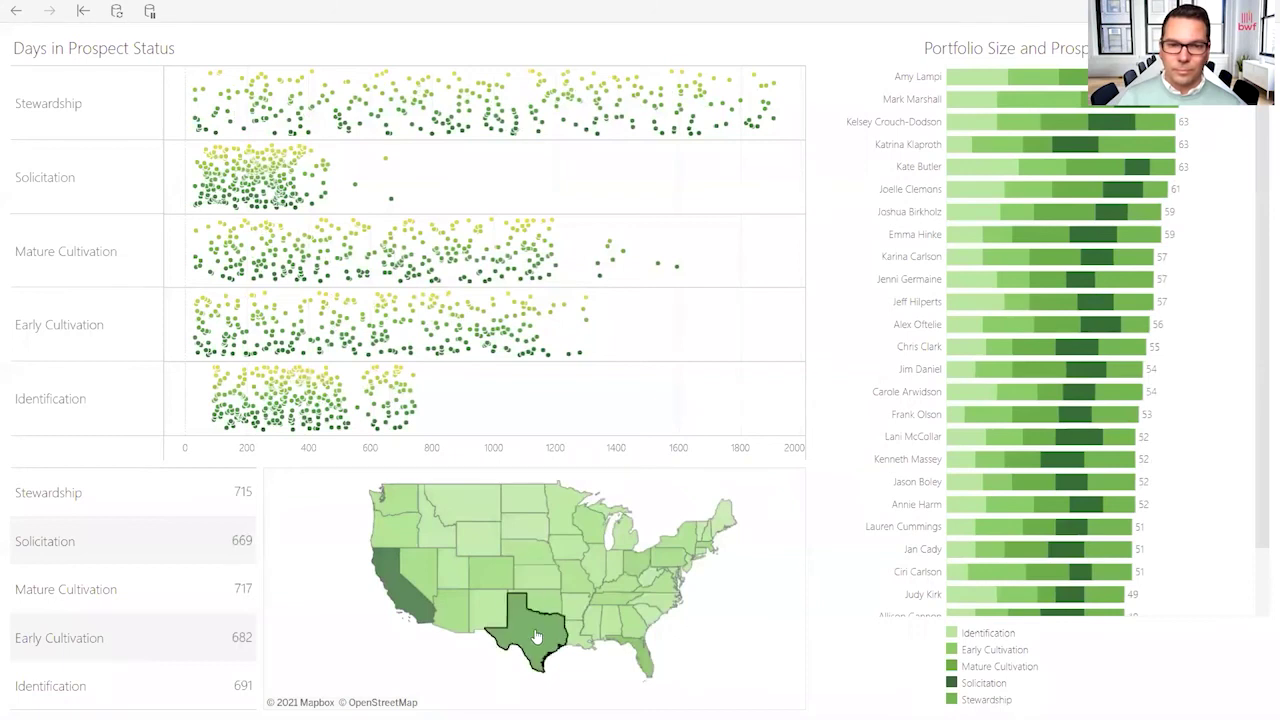
click(428, 602)
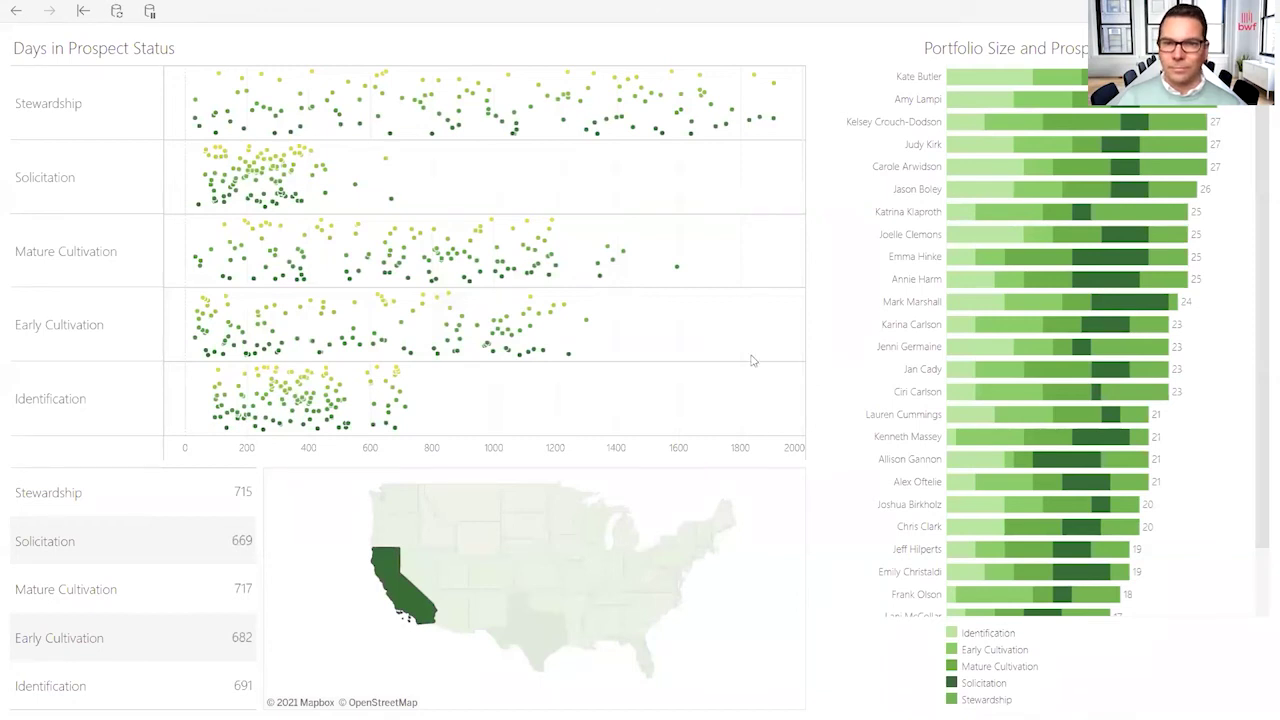
click(405, 580)
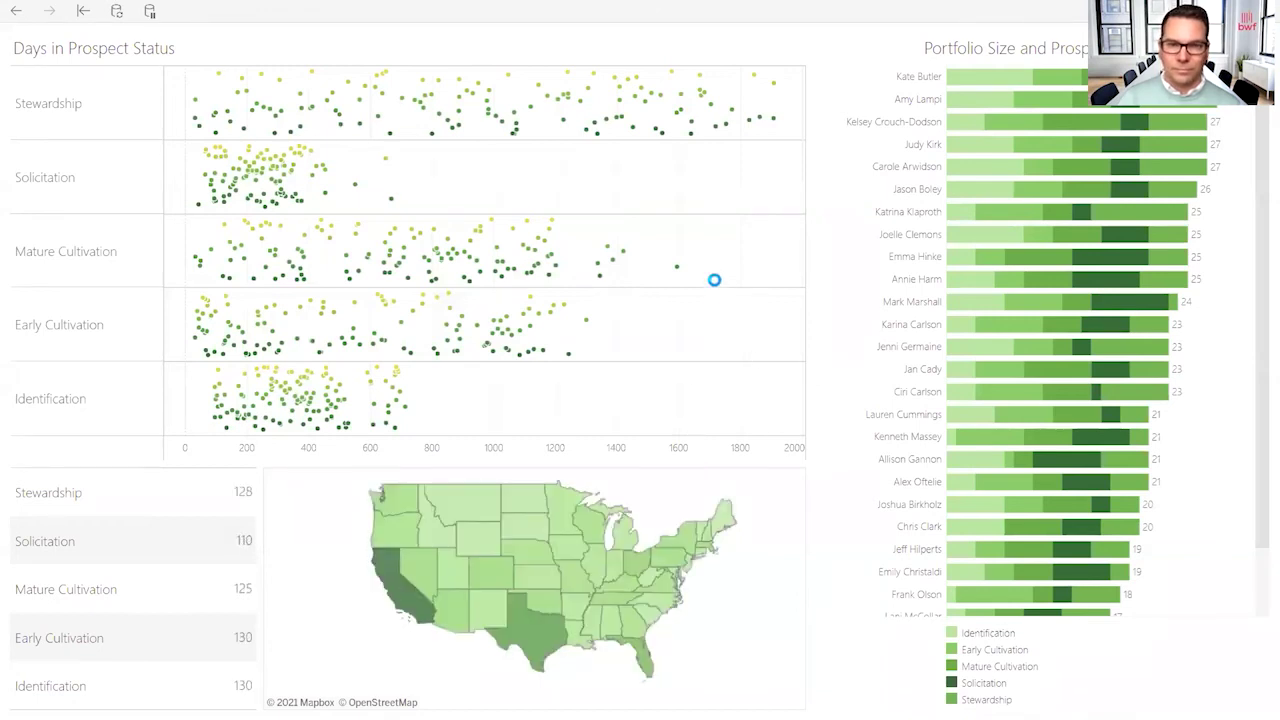
Step: Switch to the PowerPoint slide show and advance to the next slide
key(alt+Tab)
key(alt+Tab)
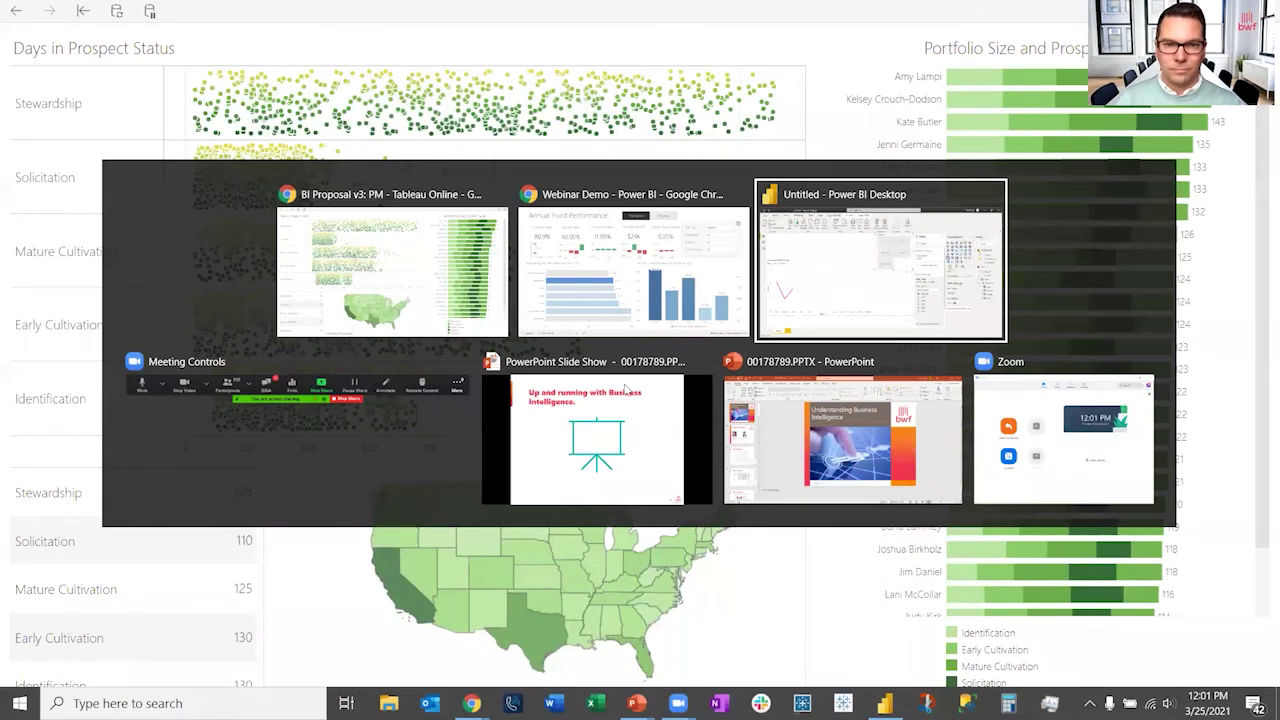
click(630, 405)
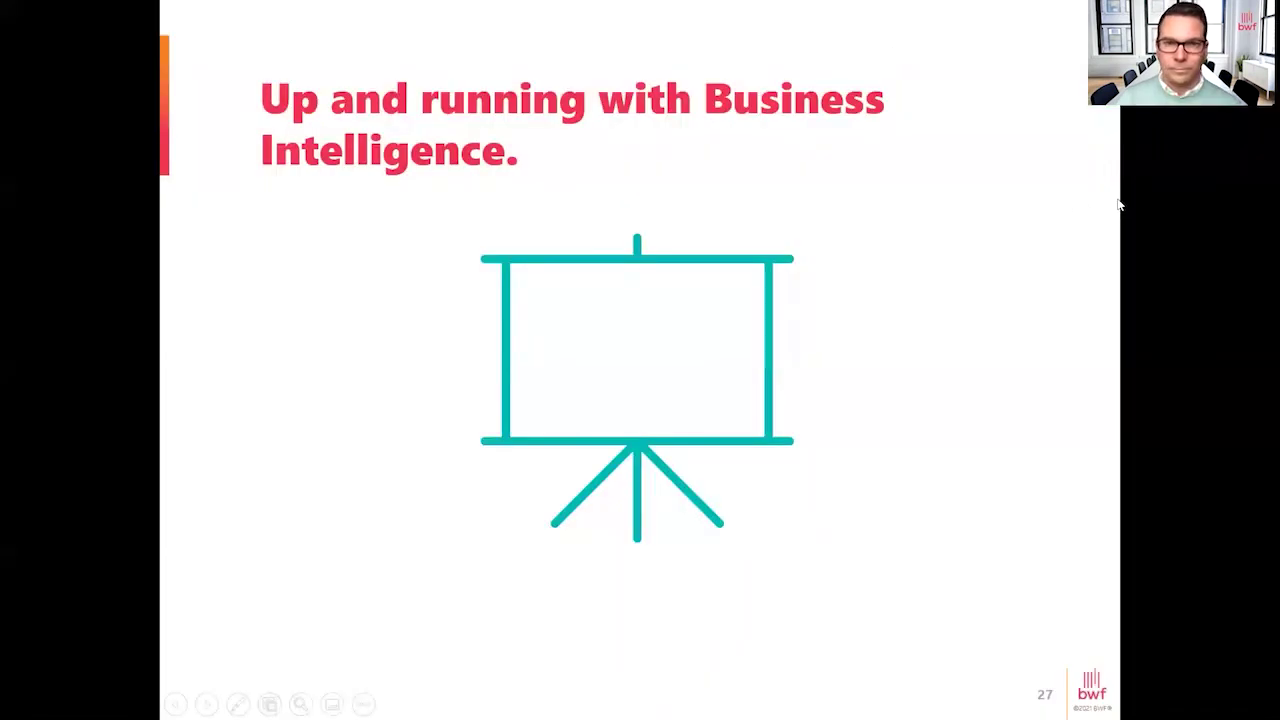
key(Right)
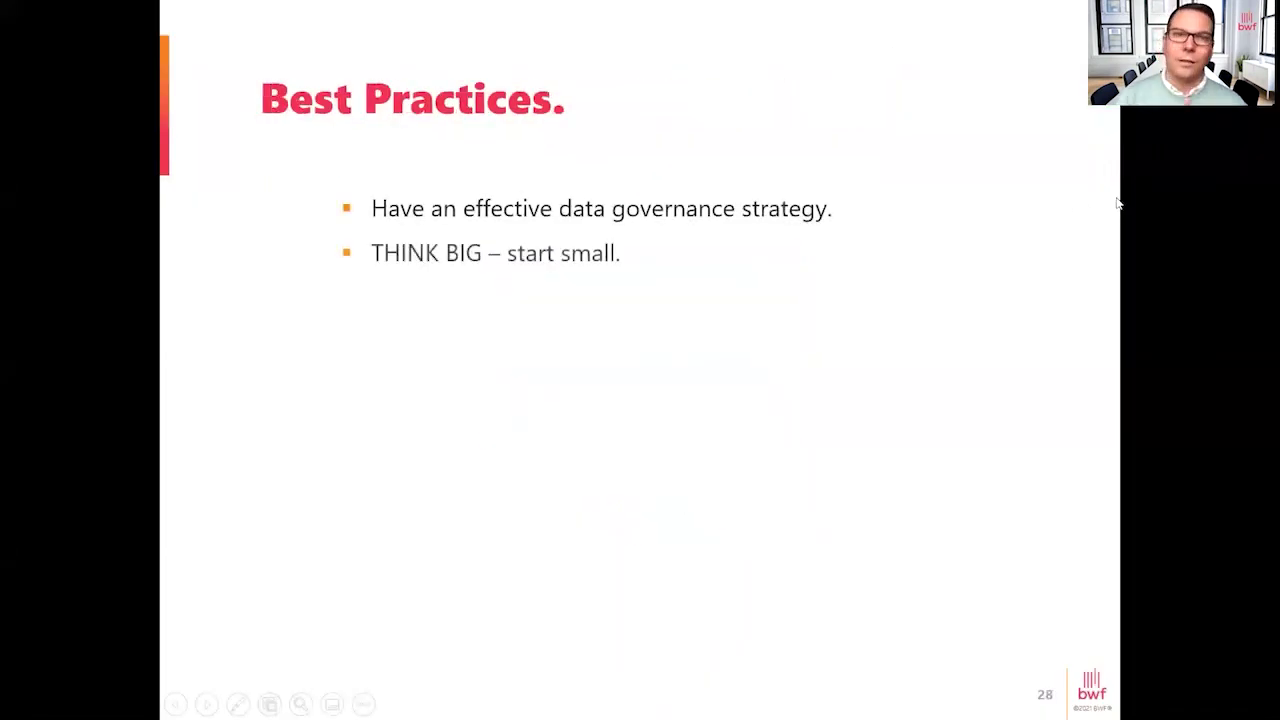